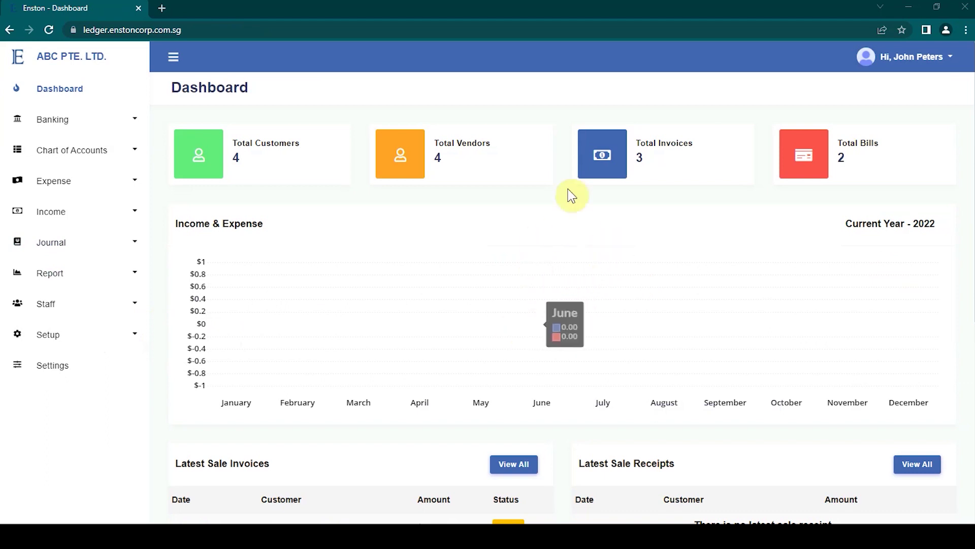
Create a new journal entry dated 30 Mar 2022 with the browser resized beside the payslip
click(67, 254)
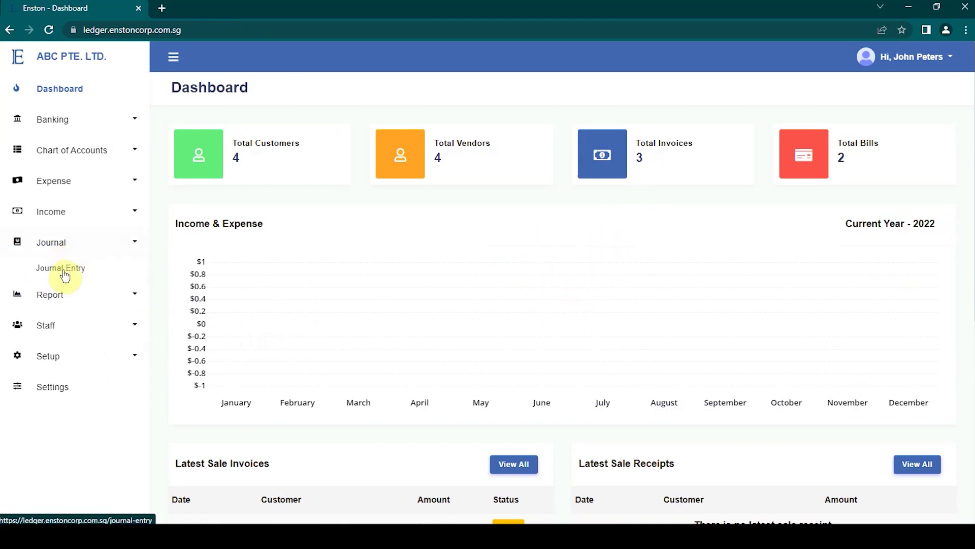
click(62, 274)
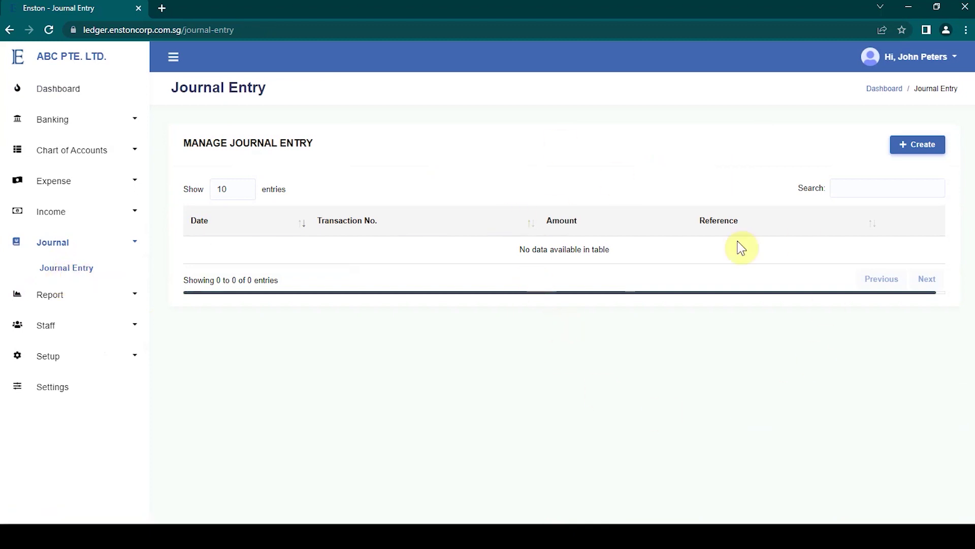
click(907, 149)
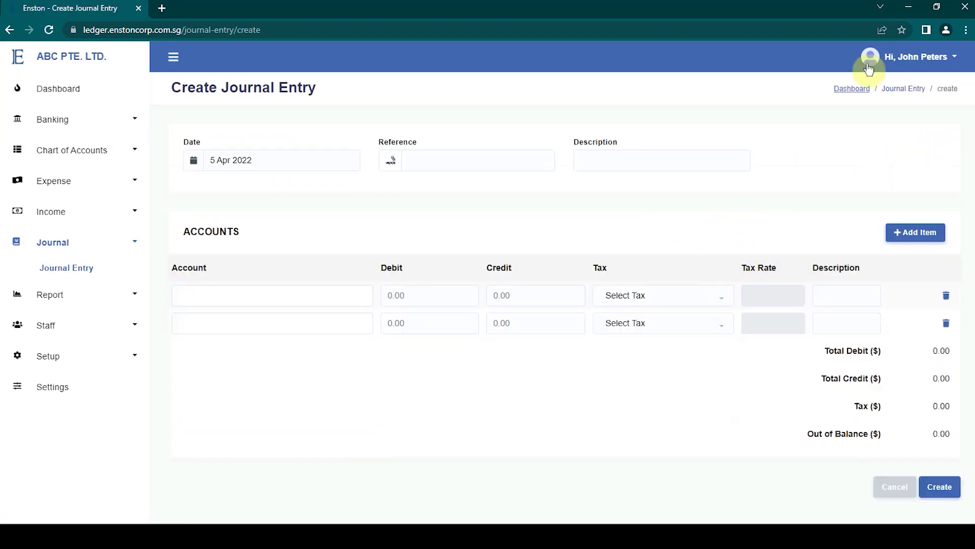
click(937, 7)
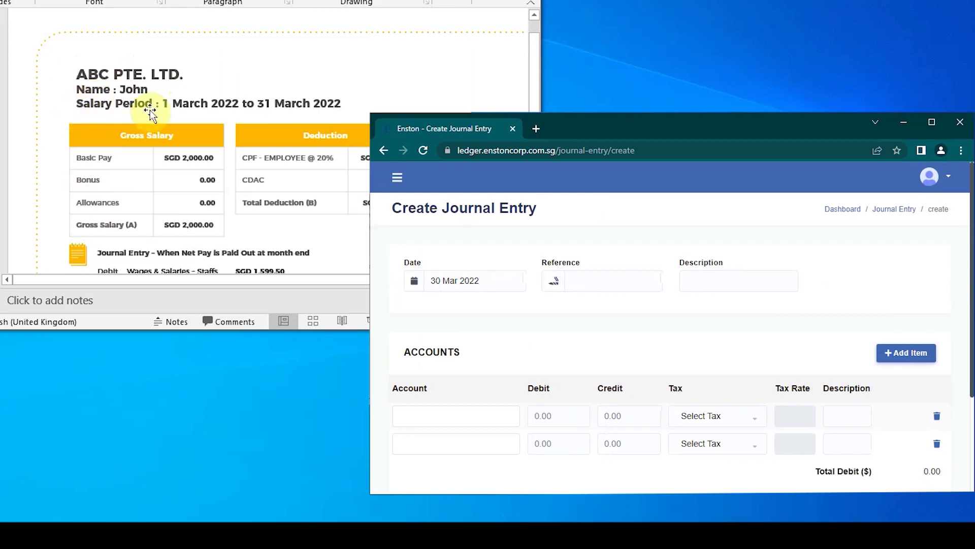
Debit Wages & Salaries – Staffs 1599.50 on the first journal line
scroll(431, 112, up, 2)
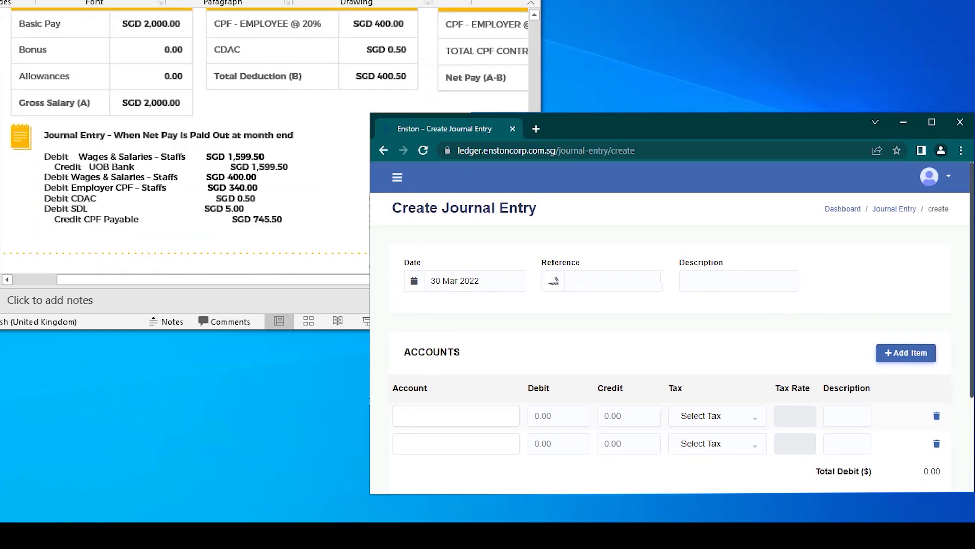
click(443, 421)
text(wag)
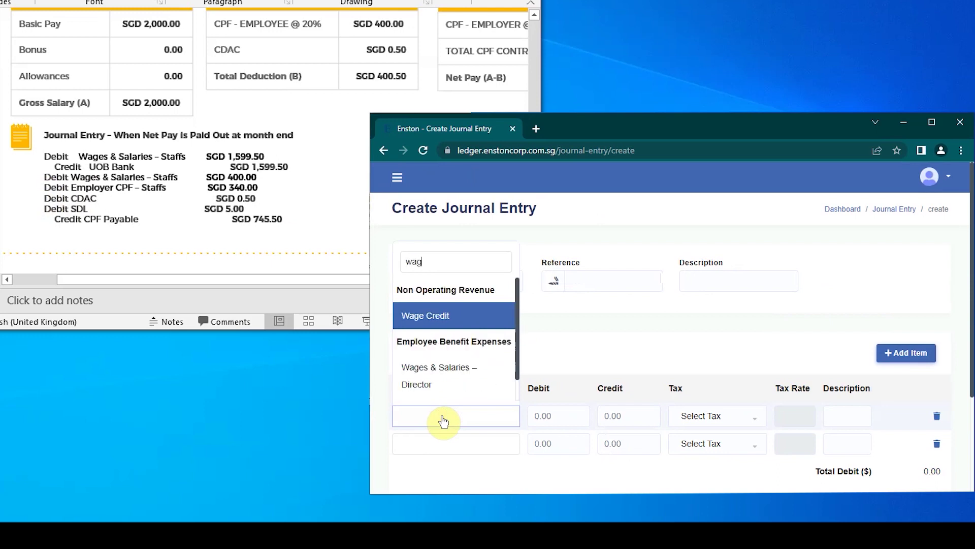
text(es)
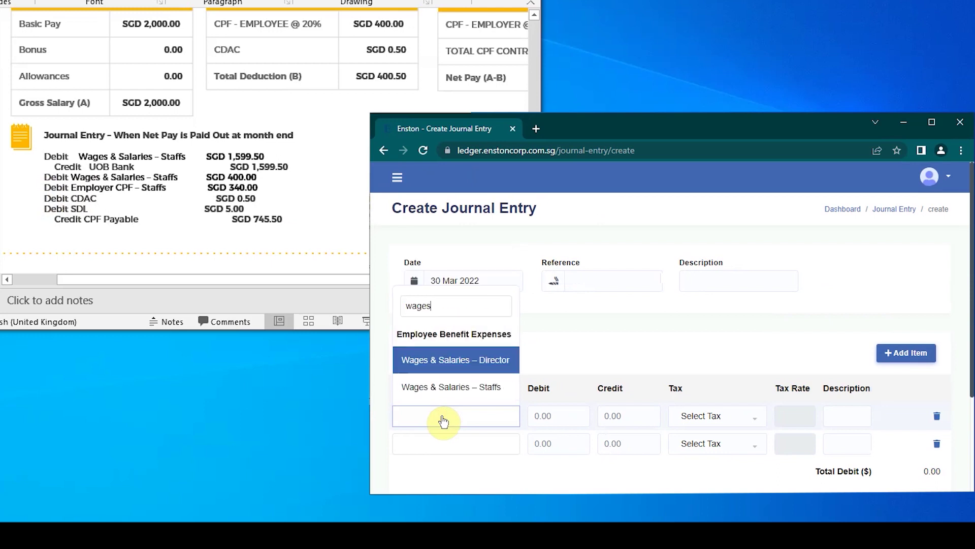
click(465, 387)
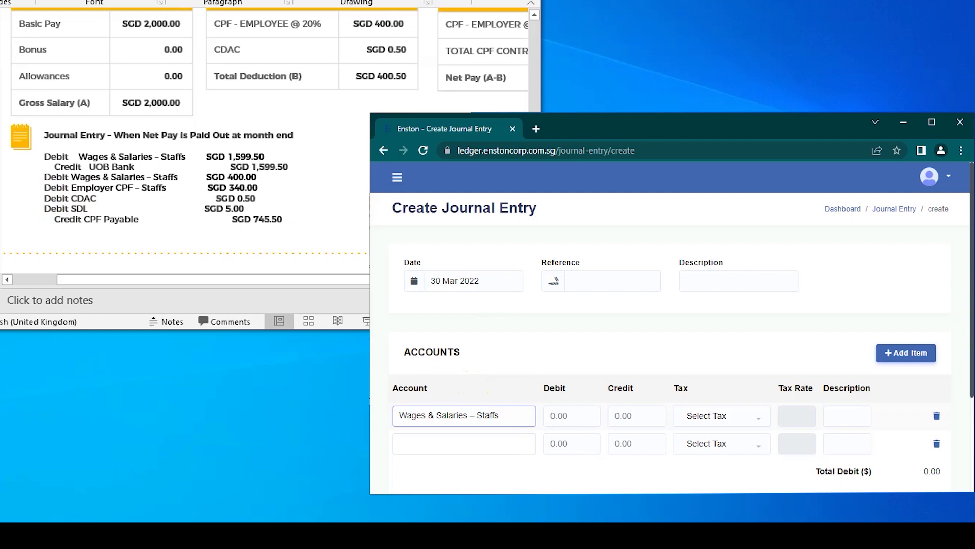
click(588, 410)
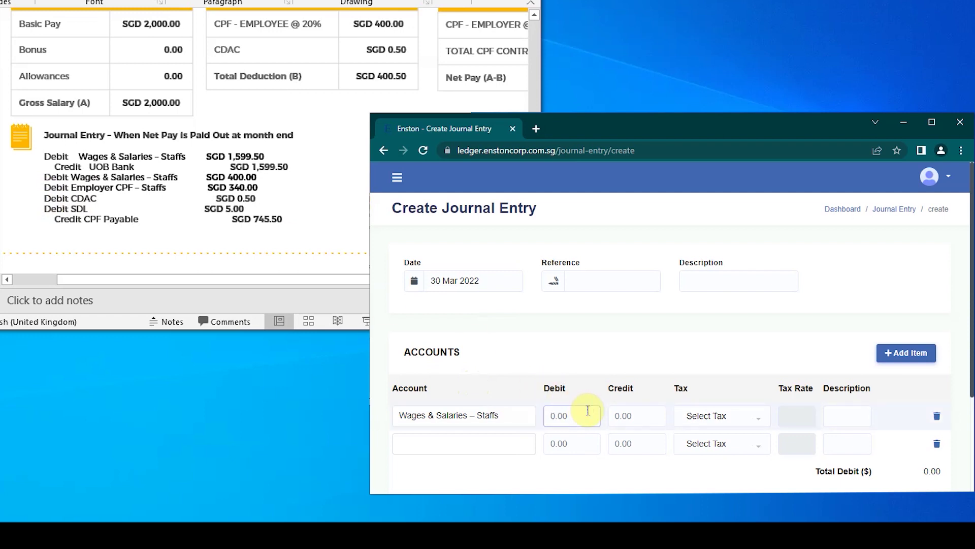
text(159)
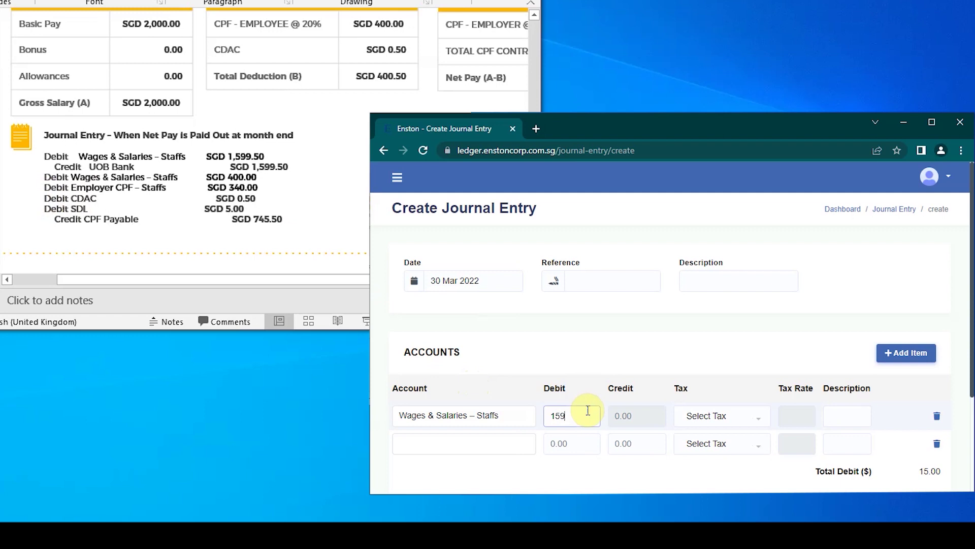
text(9.50)
Credit UOB Bank 1599.50 on the second journal line
click(456, 451)
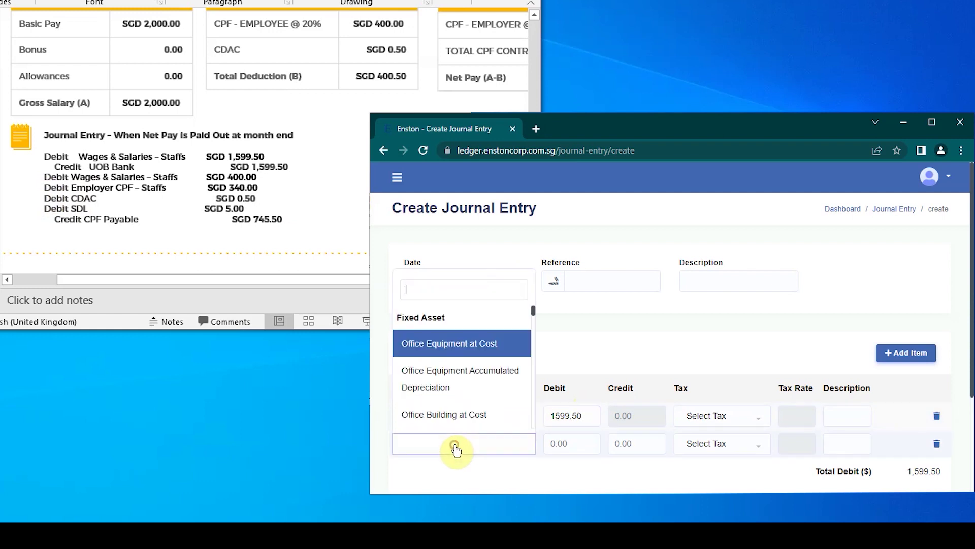
text(uo)
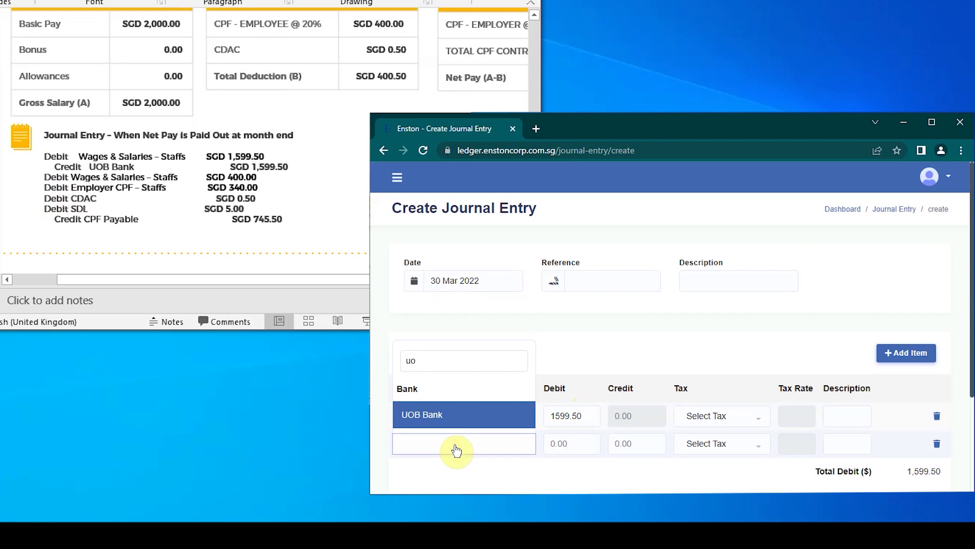
click(490, 421)
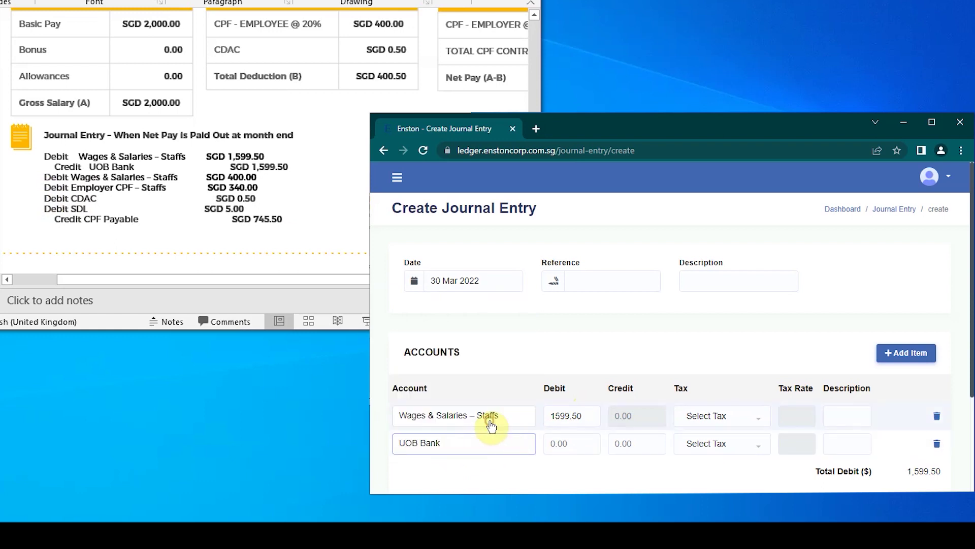
click(640, 442)
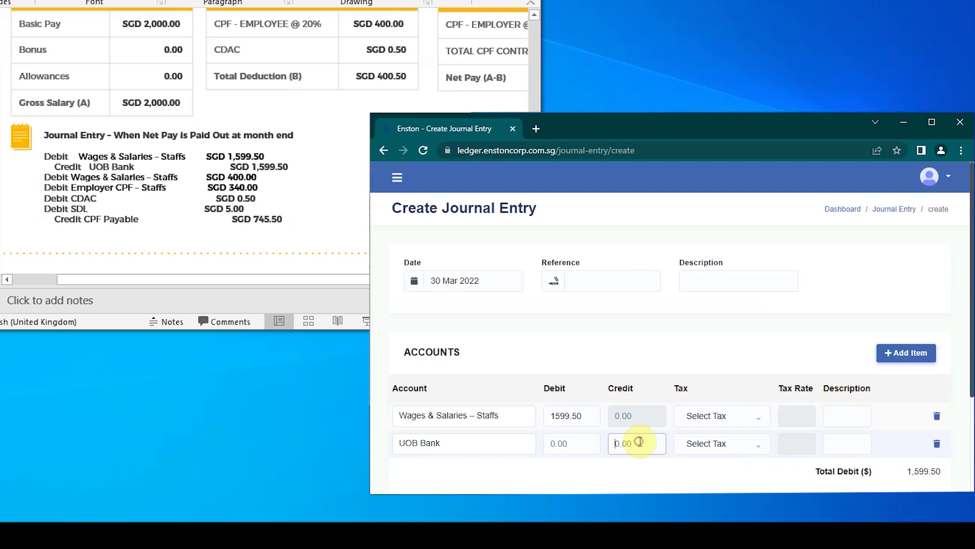
text(159)
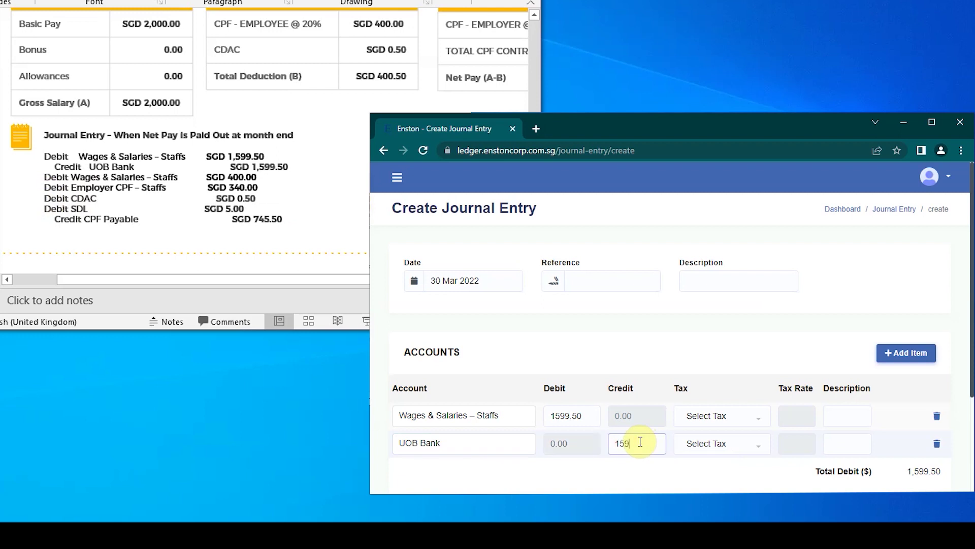
text(9.50)
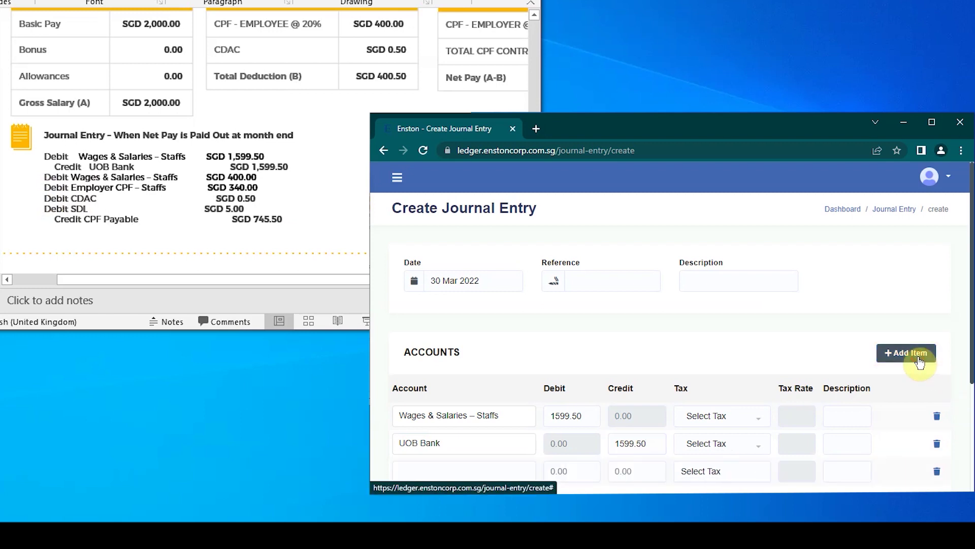
Add lines and debit Wages & Salaries – Staffs 400 on the third line
click(919, 356)
scroll(921, 361, down, 1)
scroll(919, 357, down, 2)
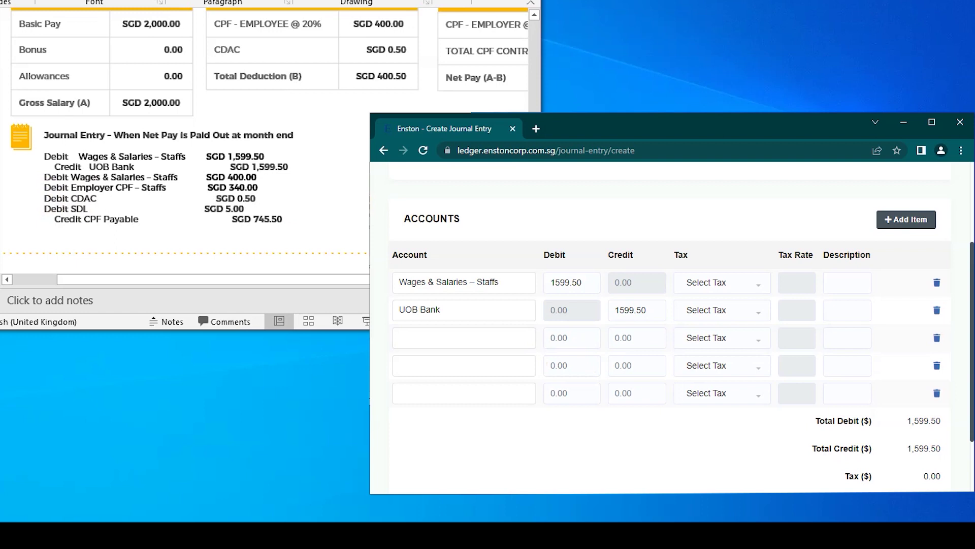
click(435, 339)
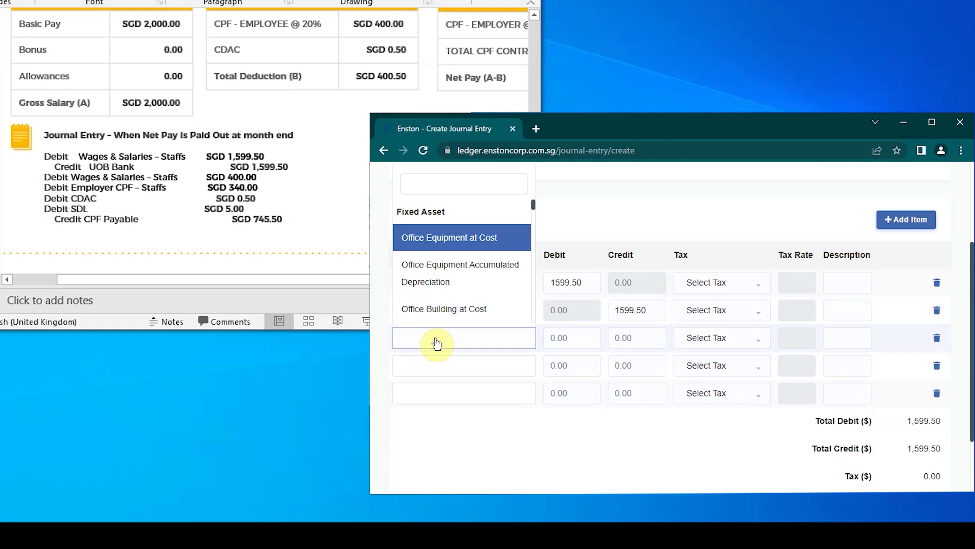
text(wages)
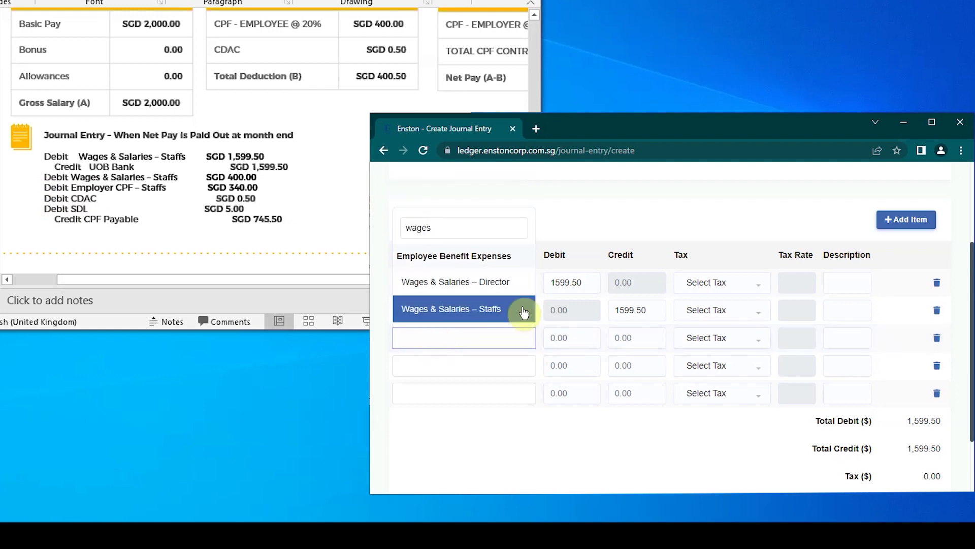
click(524, 312)
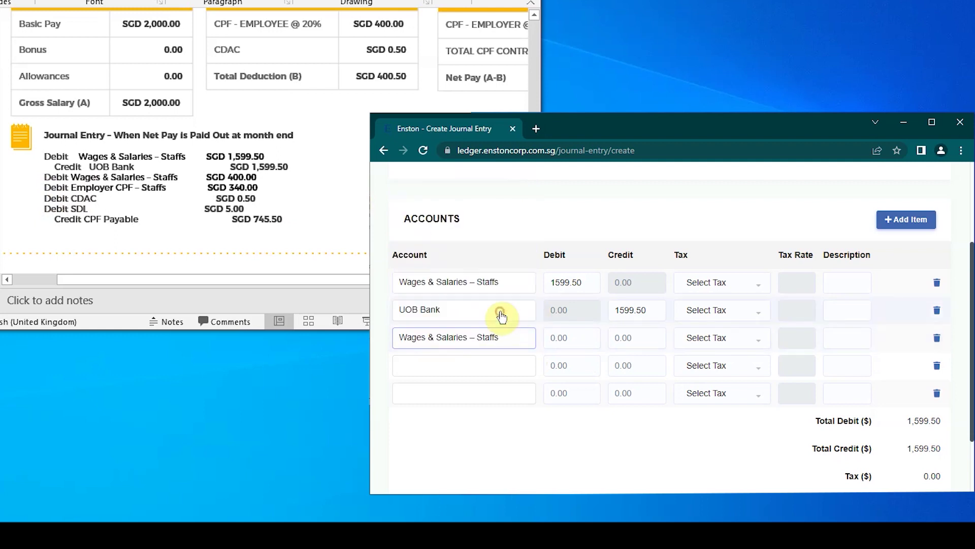
click(571, 335)
text(40)
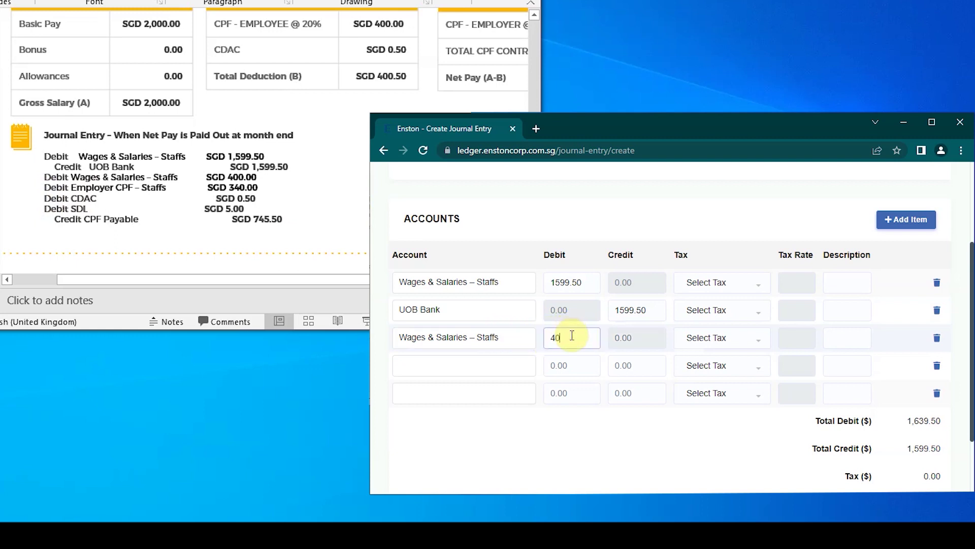
text(0)
Debit Employer CPF – Staffs 340 on the fourth line
click(496, 365)
text(emplo)
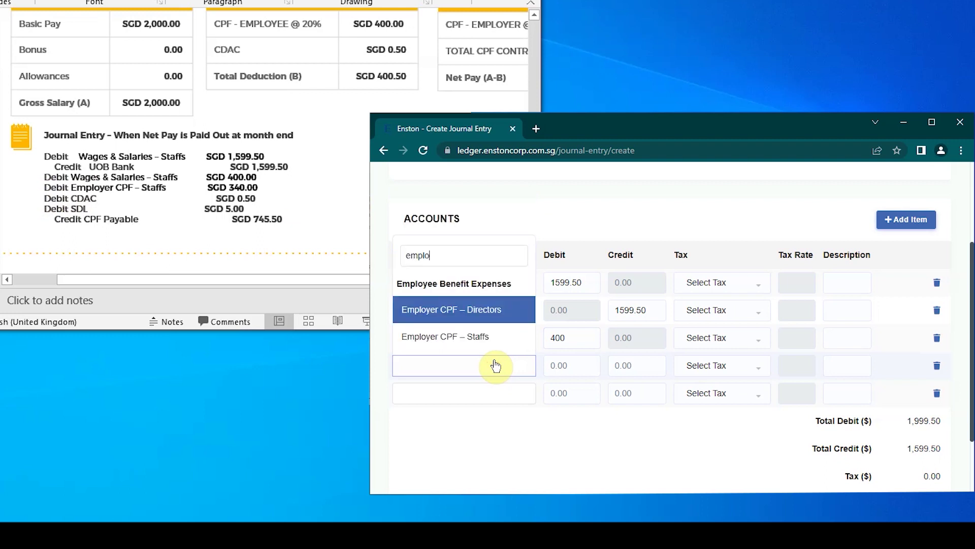
click(472, 347)
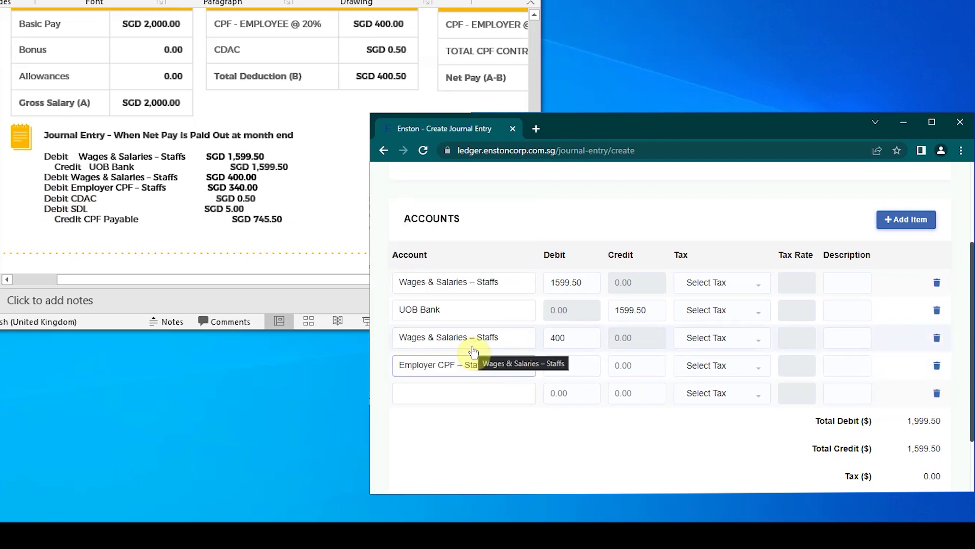
click(584, 366)
text(340)
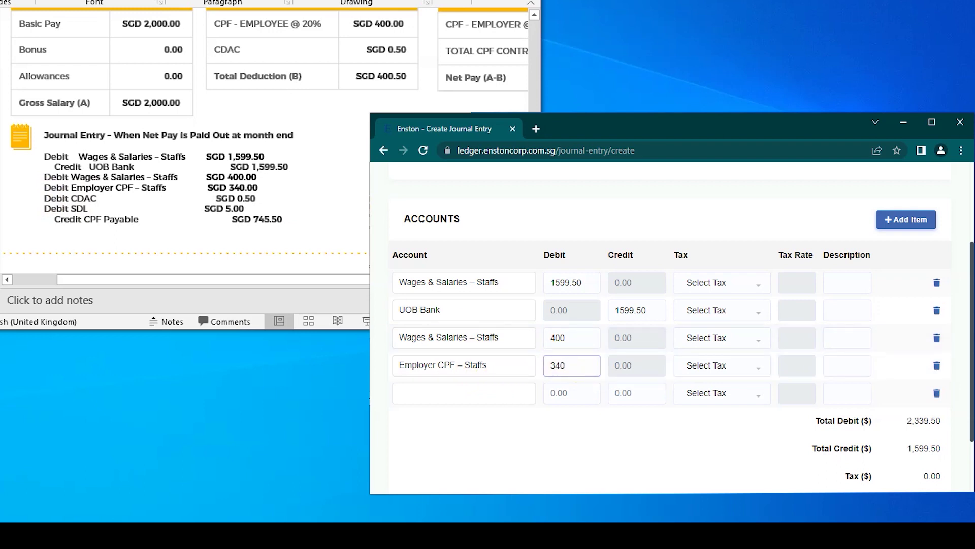
Debit CDAC 0.50 on the fifth line and add a blank line below
click(481, 396)
text(cda)
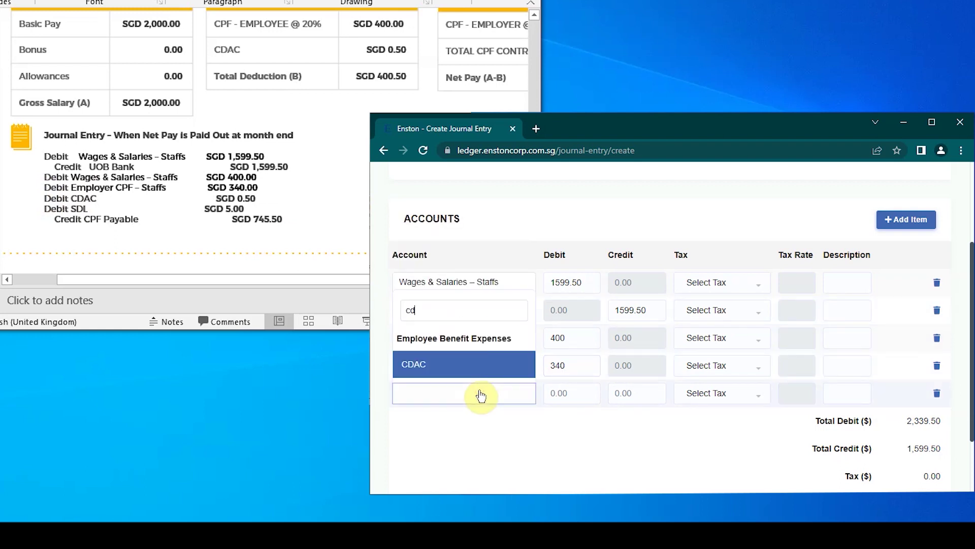
click(407, 367)
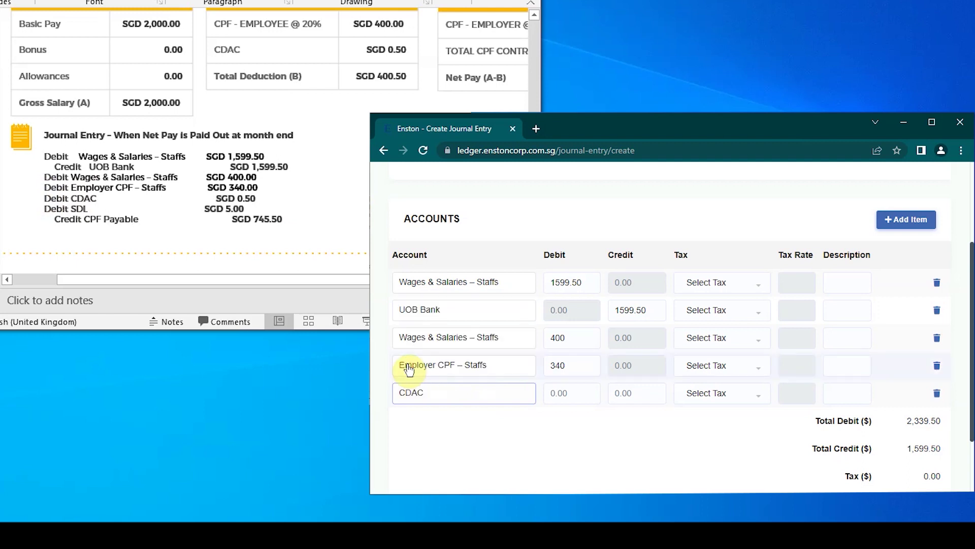
click(564, 390)
text(0.50)
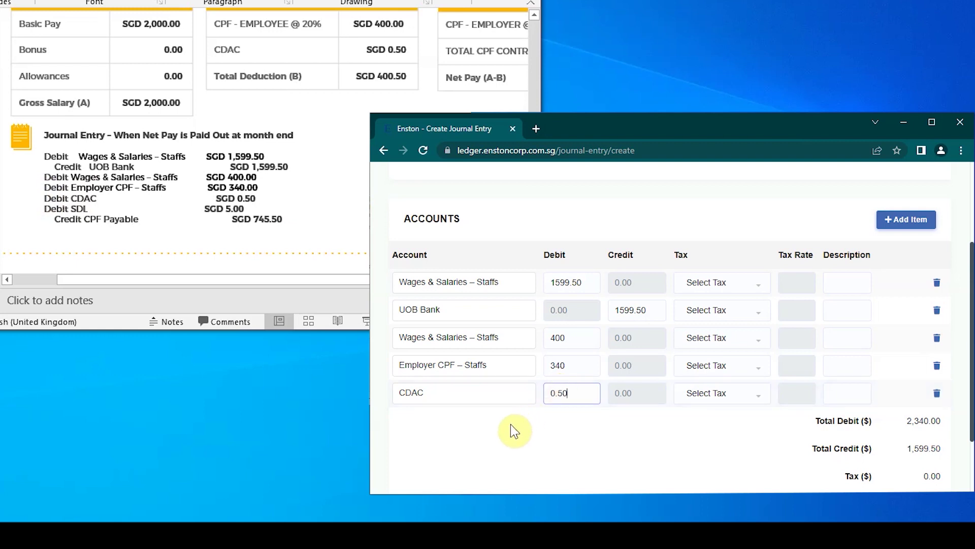
click(511, 430)
Add a line debiting SDL 5
click(918, 223)
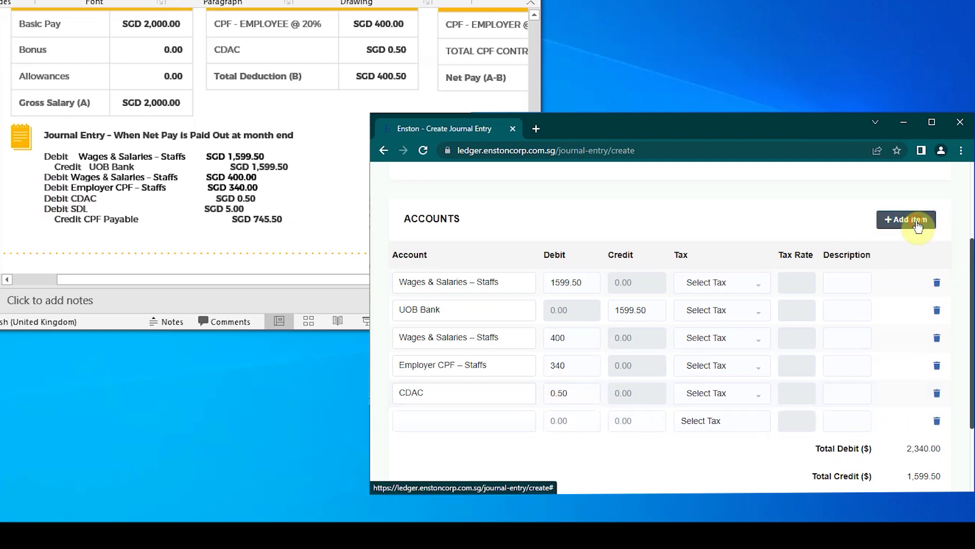
click(918, 223)
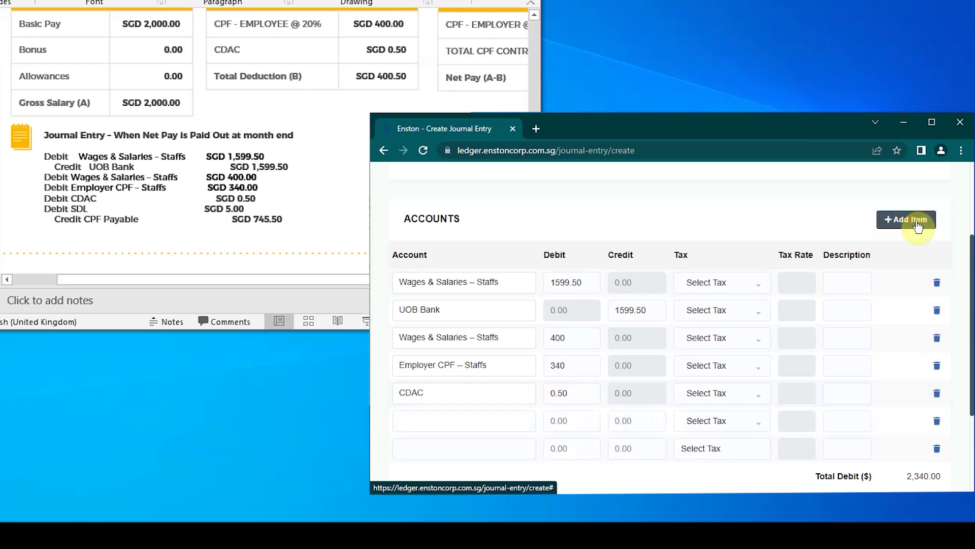
click(480, 429)
text(sd)
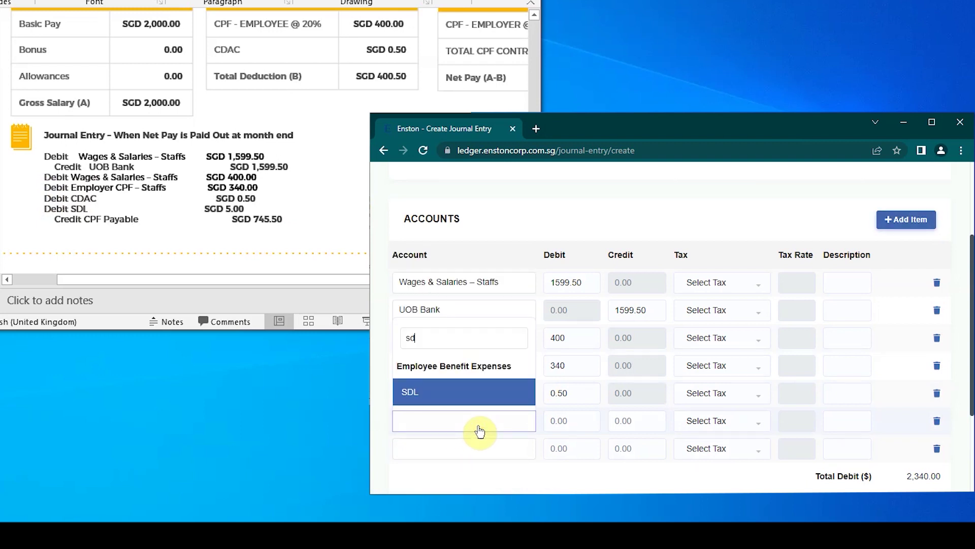
click(427, 396)
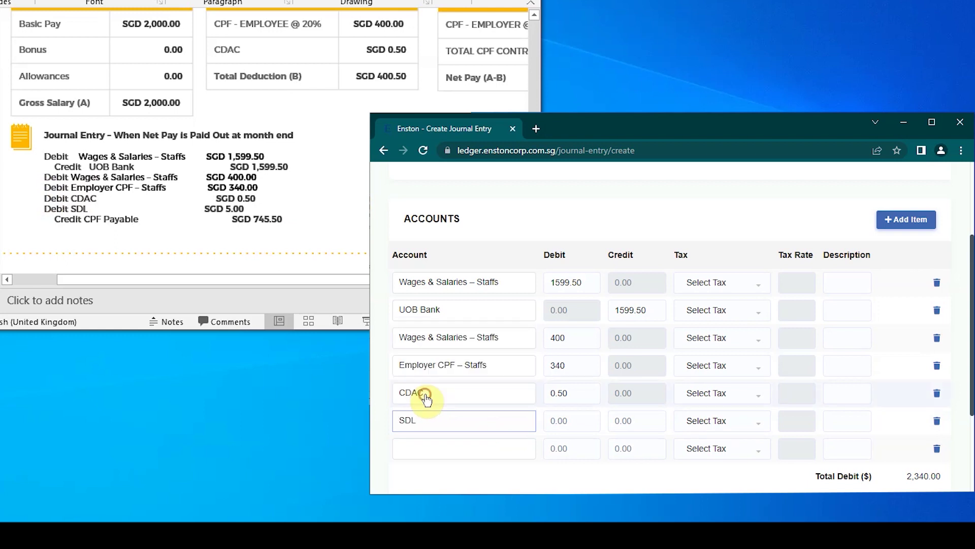
click(572, 421)
text(5)
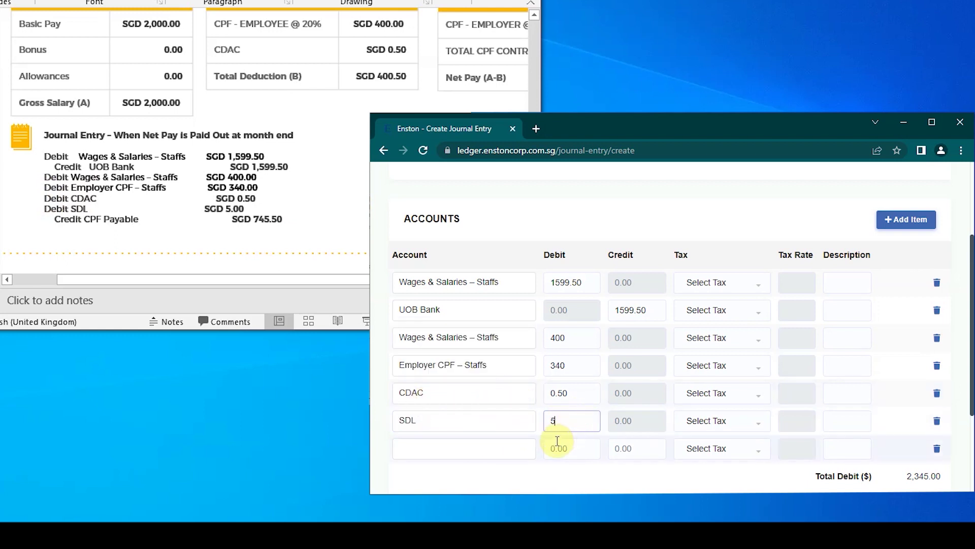
click(542, 469)
Credit CPF Payable 745.50 on the last line
click(479, 449)
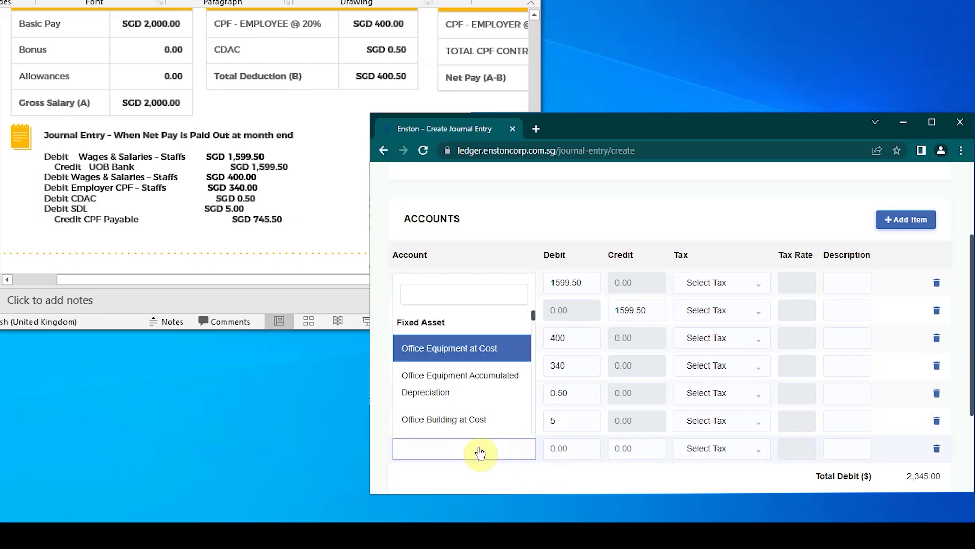
text(cpf)
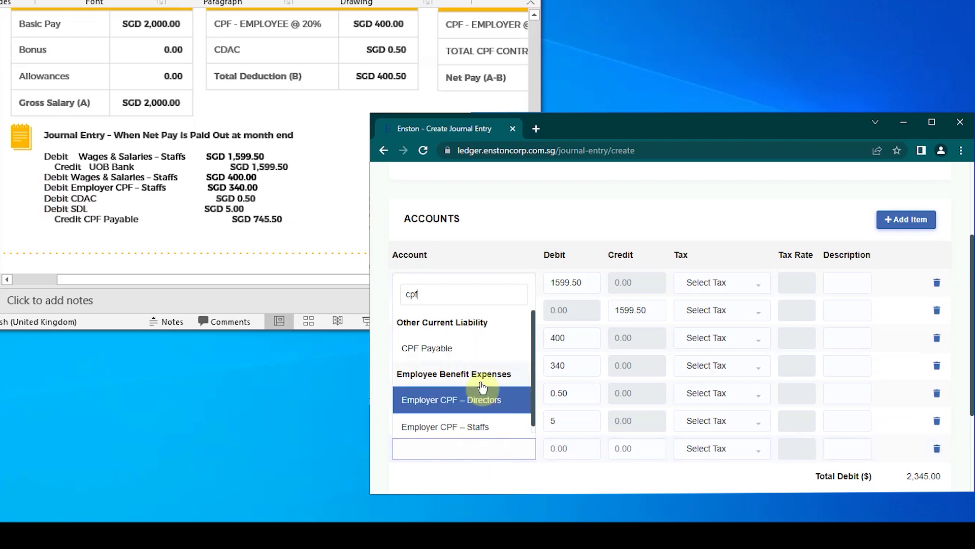
click(435, 347)
scroll(435, 342, down, 1)
click(636, 401)
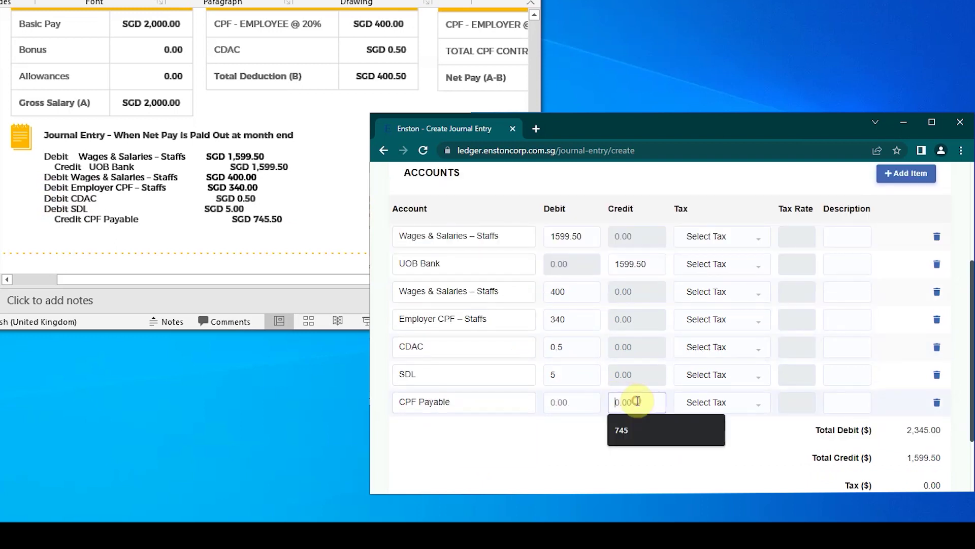
text(745.50)
Confirm the 745.50 credit and save the balanced 2,345.00 entry as JN02/0003
click(628, 456)
scroll(723, 443, down, 2)
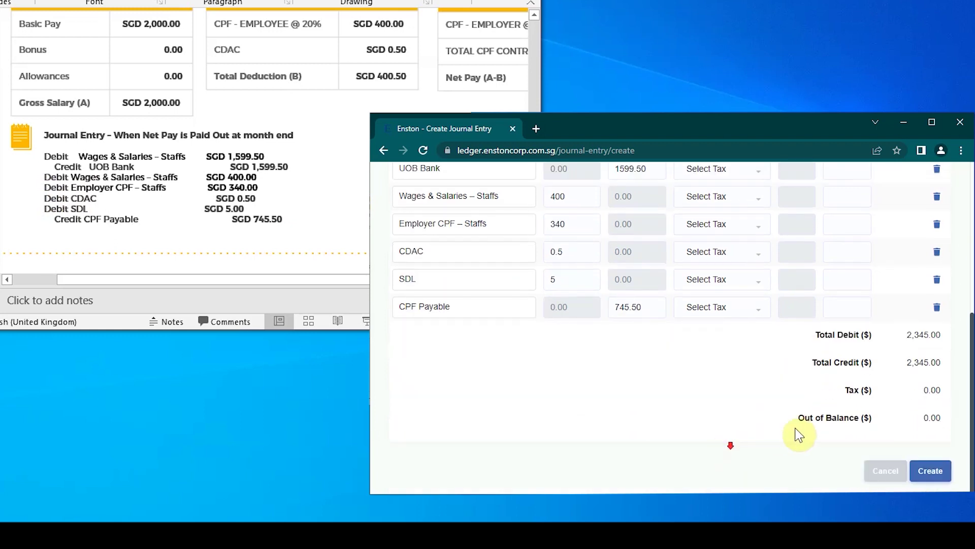
click(940, 473)
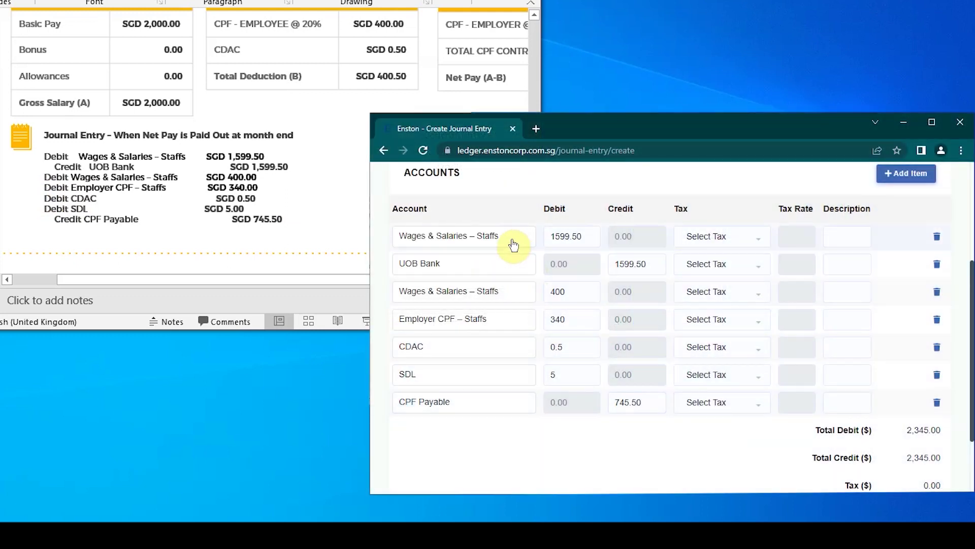
click(514, 244)
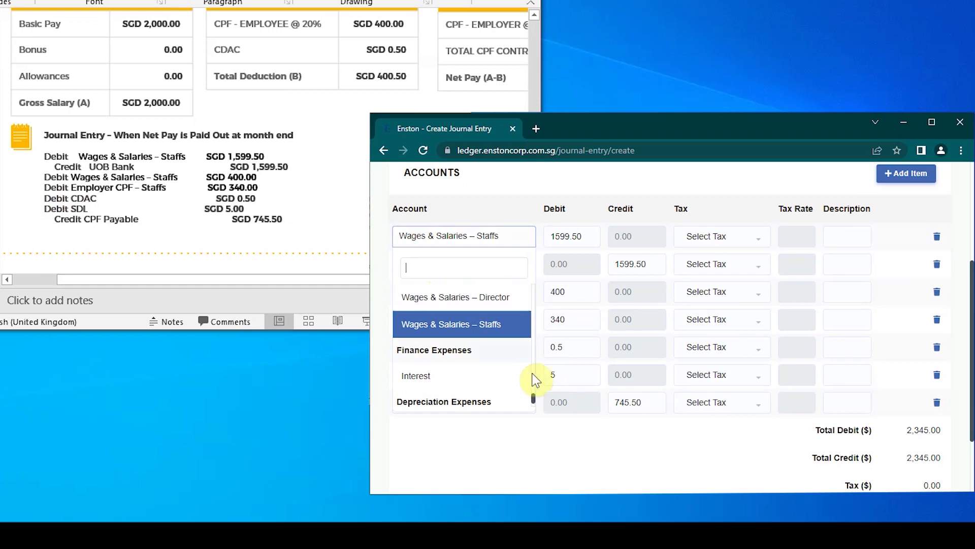
click(592, 450)
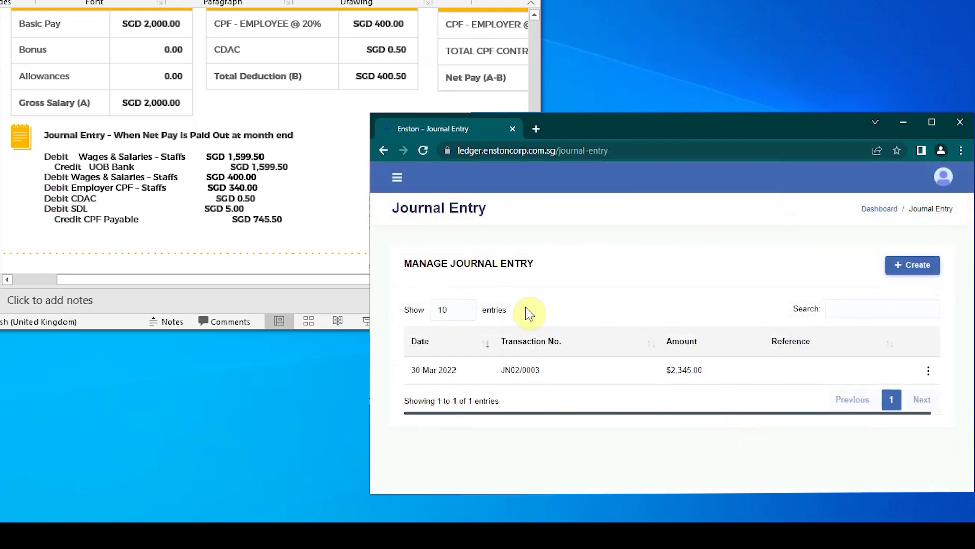
Review the Profit & Loss expenses: $2,345.00 total, Wages & Salaries – Staffs $1,999.50
click(398, 177)
scroll(441, 355, down, 1)
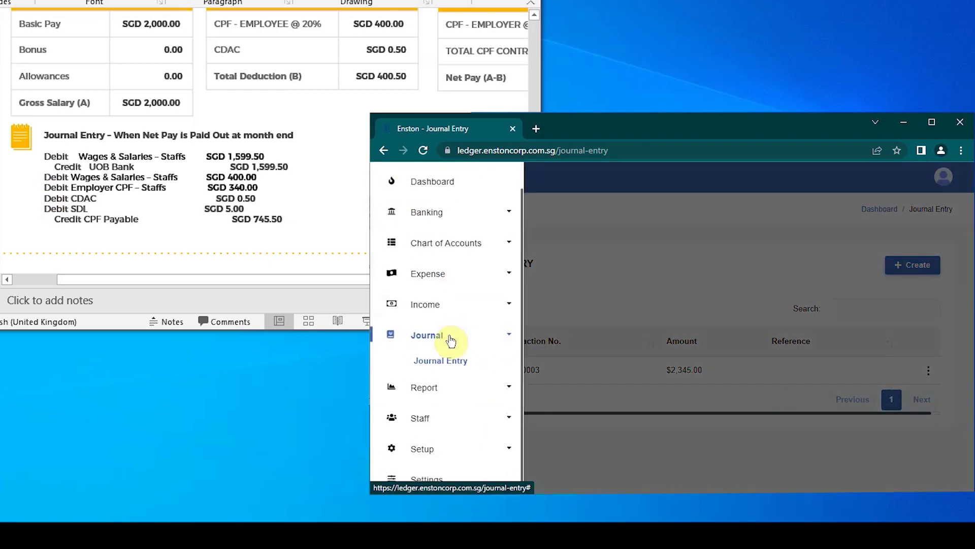
click(427, 390)
scroll(428, 394, down, 4)
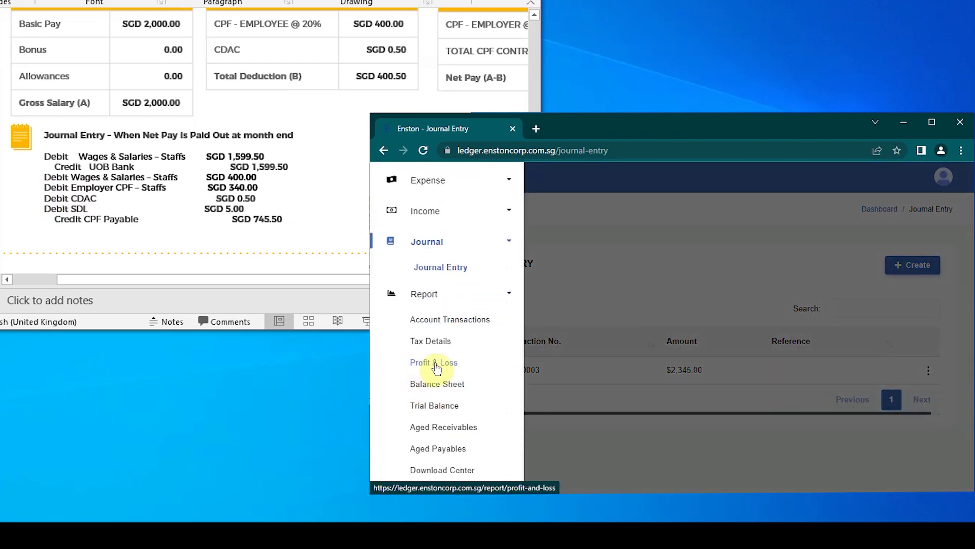
click(449, 363)
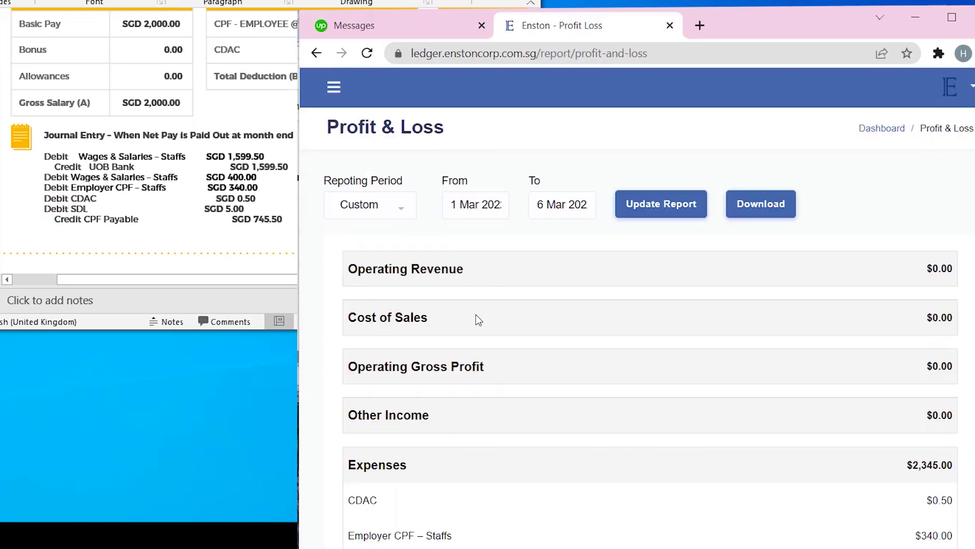
scroll(476, 320, down, 2)
scroll(477, 320, down, 1)
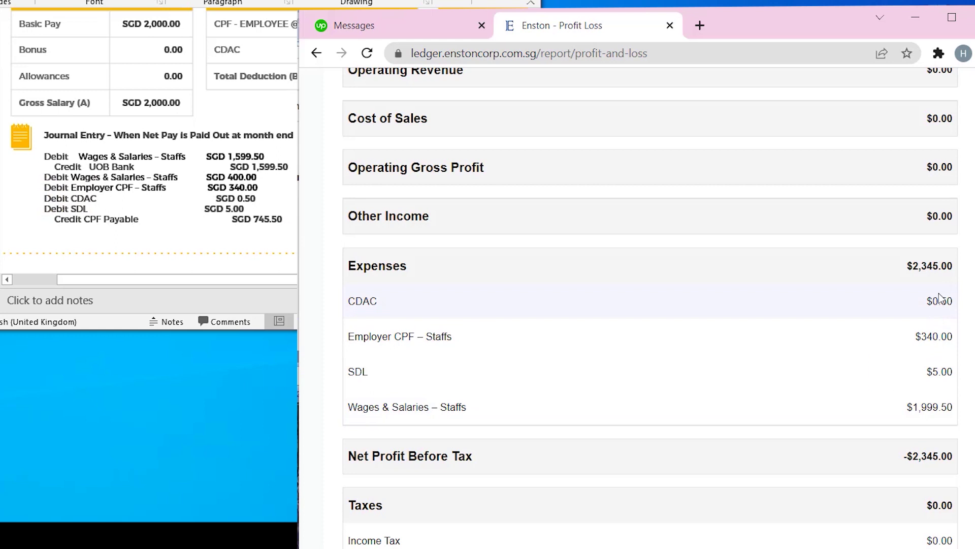
scroll(940, 299, up, 4)
click(335, 88)
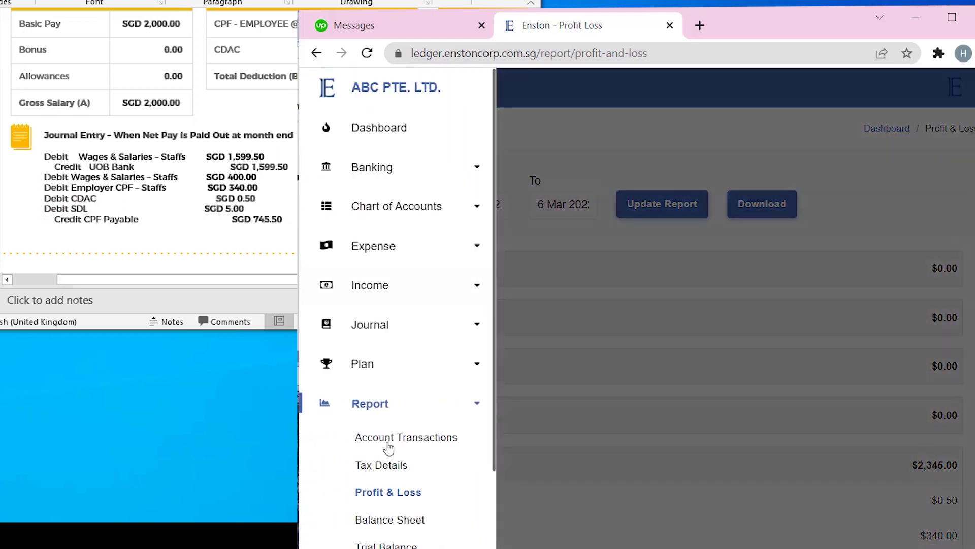
Check the Balance Sheet's CPF Payable amount of $745.50
click(402, 520)
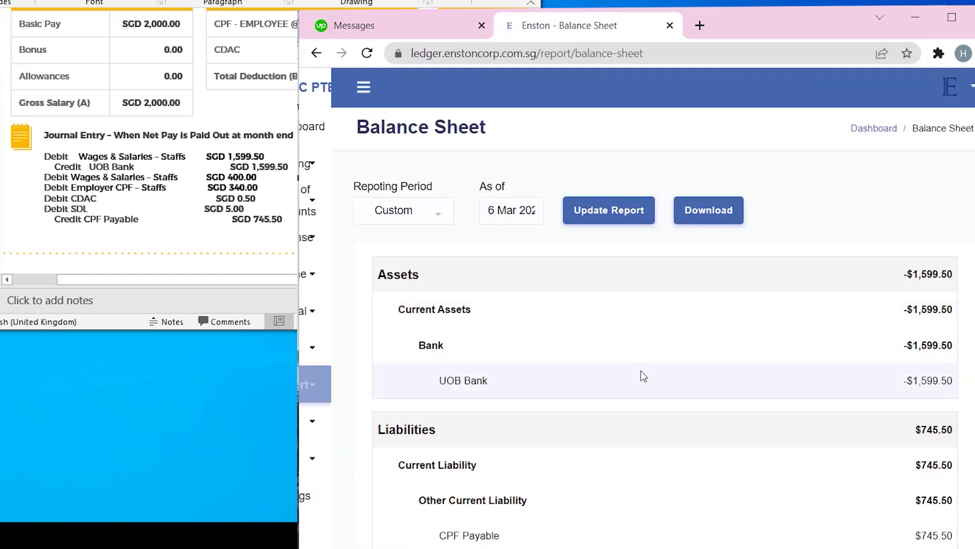
scroll(643, 375, down, 3)
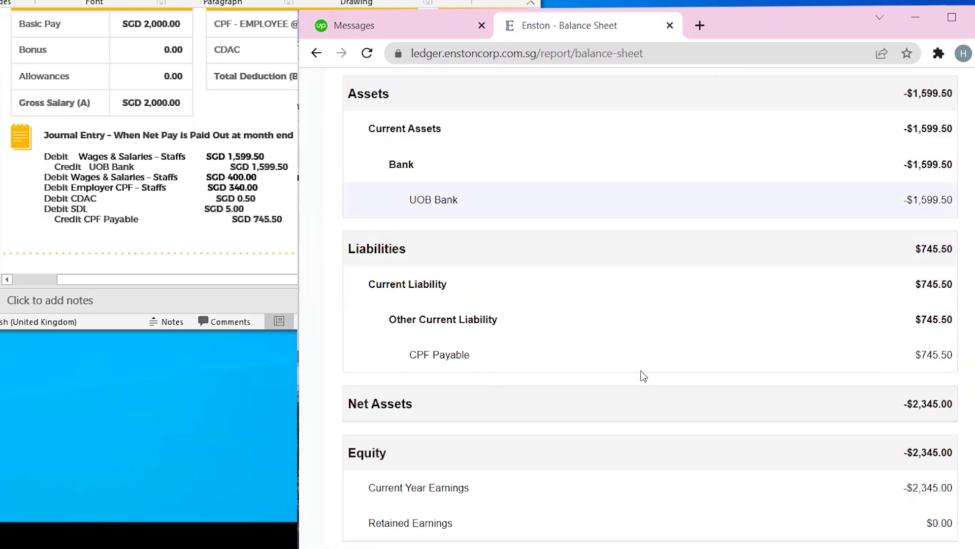
double_click(932, 357)
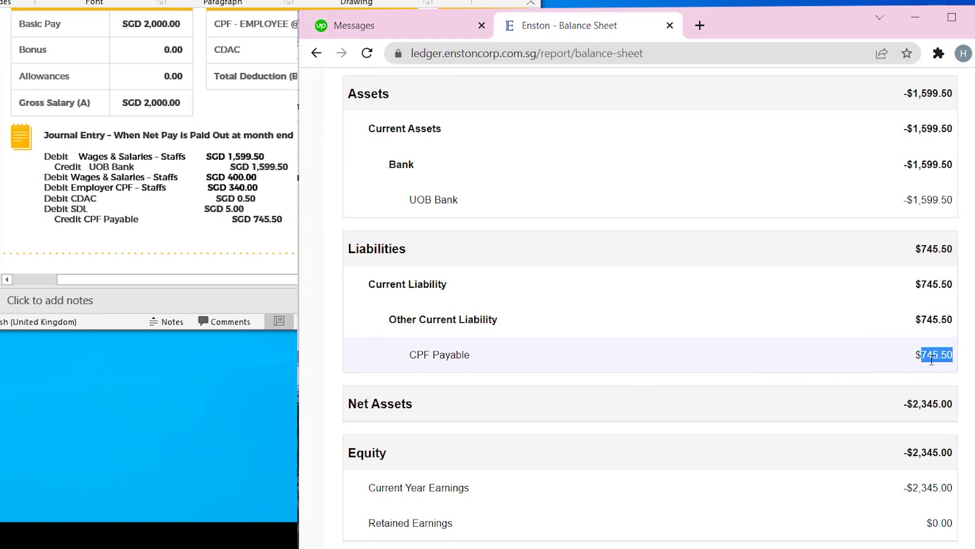
Review the March 2022 Account Transactions for the JN02/0003 postings
click(771, 311)
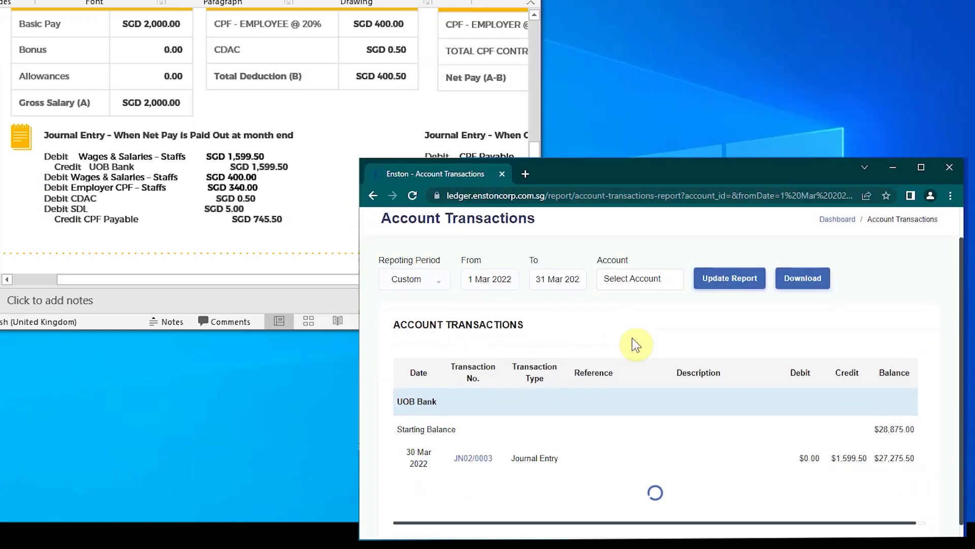
scroll(633, 338, down, 2)
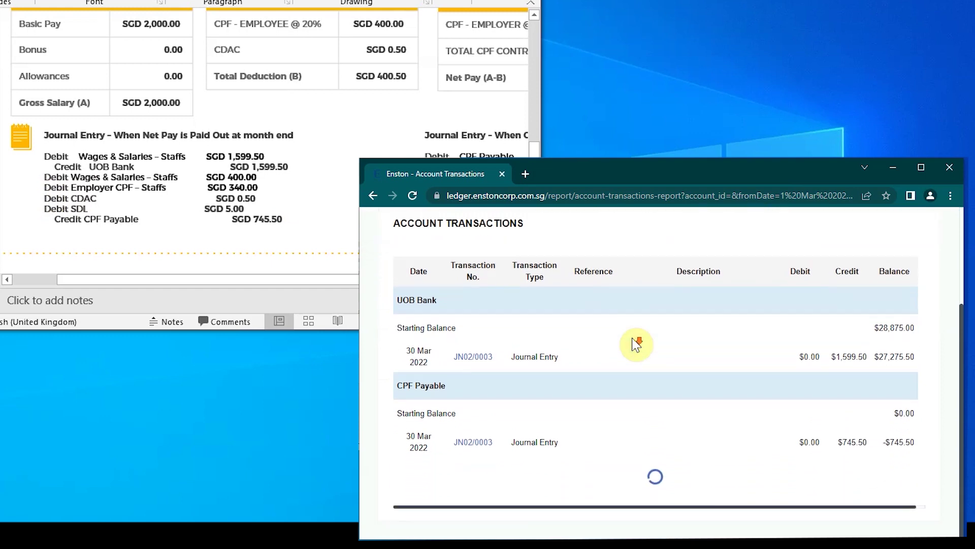
scroll(631, 337, up, 2)
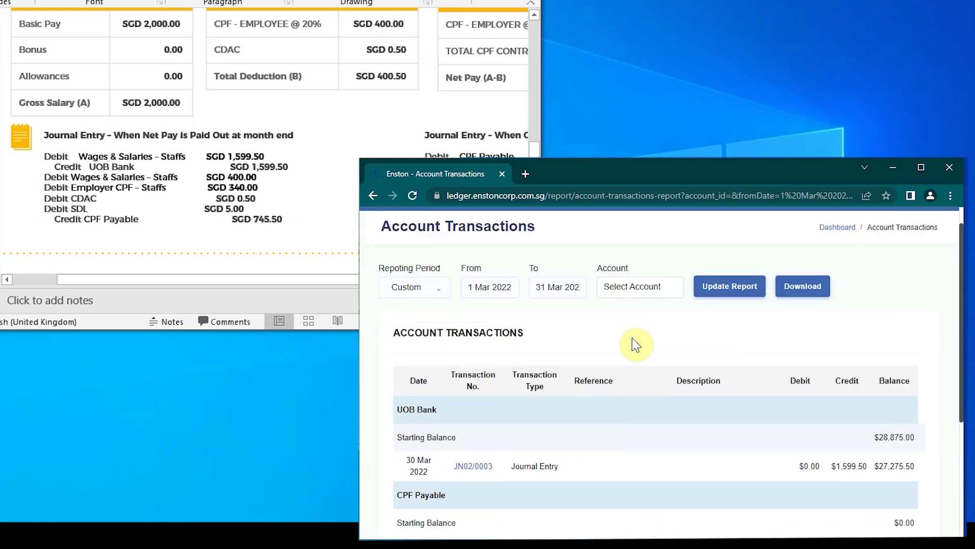
scroll(632, 338, down, 2)
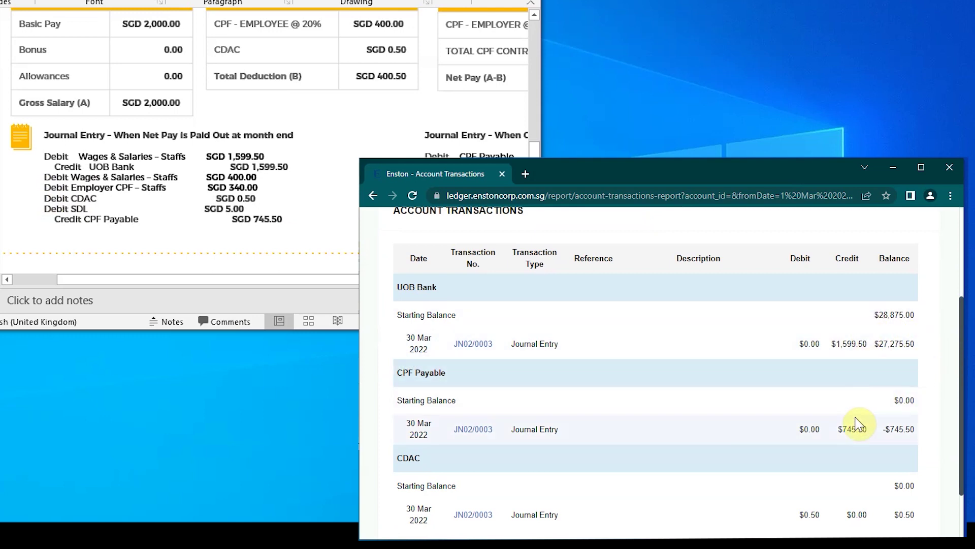
scroll(855, 418, down, 1)
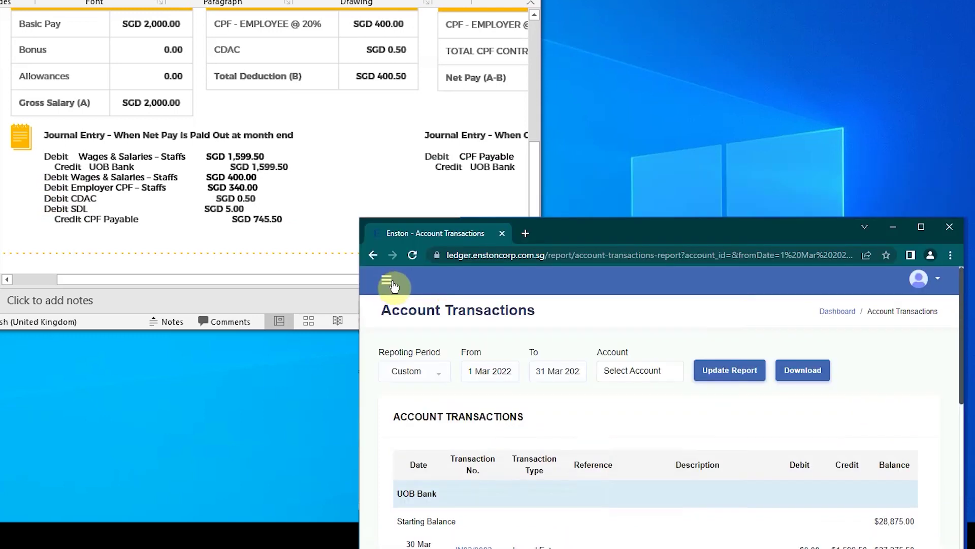
click(392, 282)
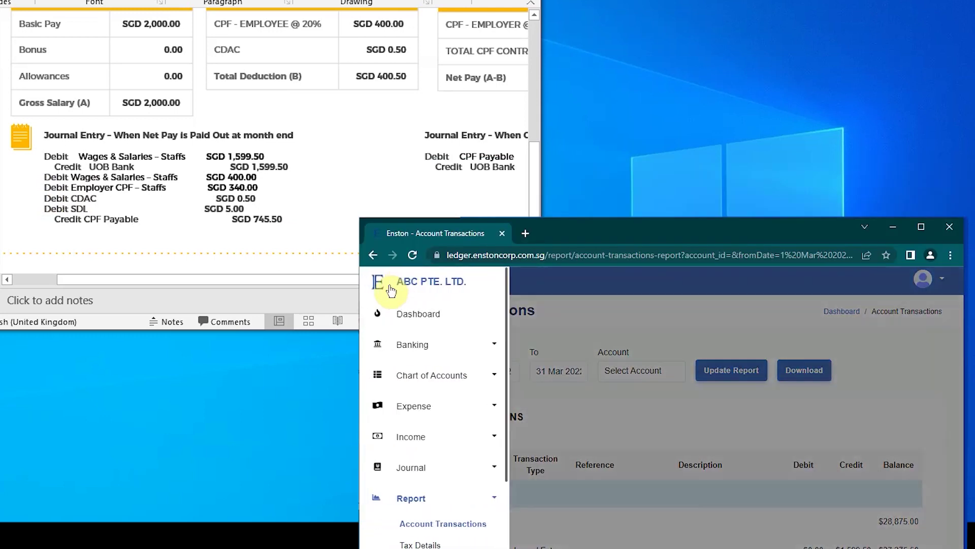
Start another new journal entry from the Journal Entry list
click(419, 472)
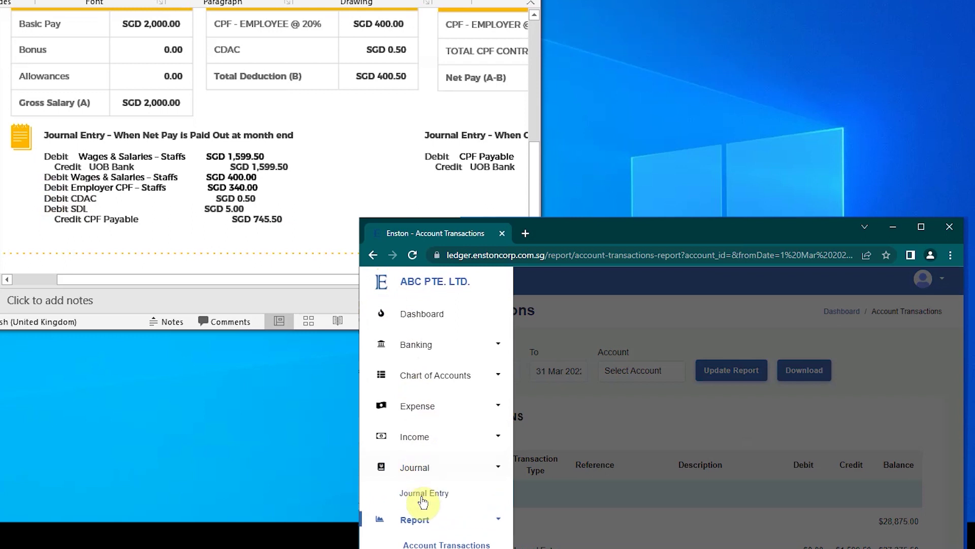
click(422, 497)
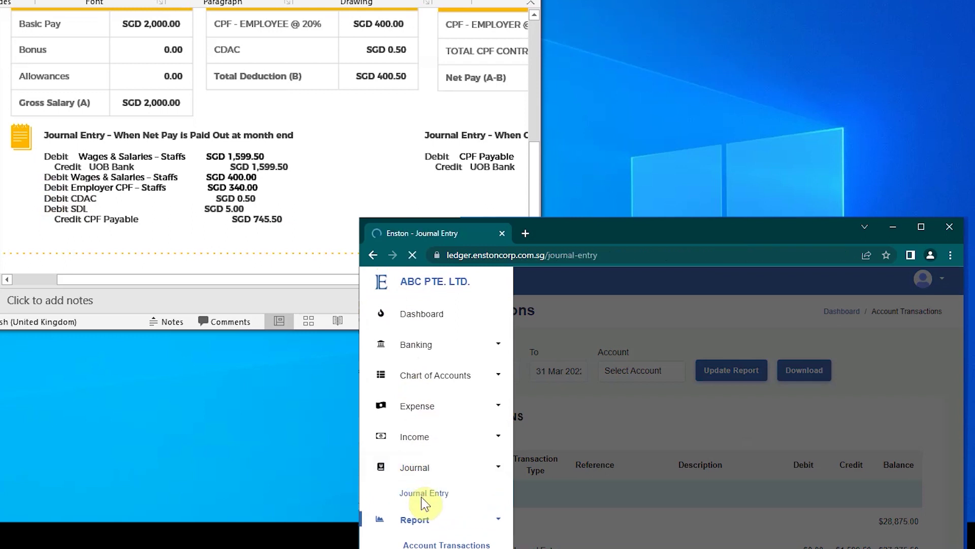
click(894, 368)
scroll(894, 372, down, 3)
scroll(322, 275, up, 2)
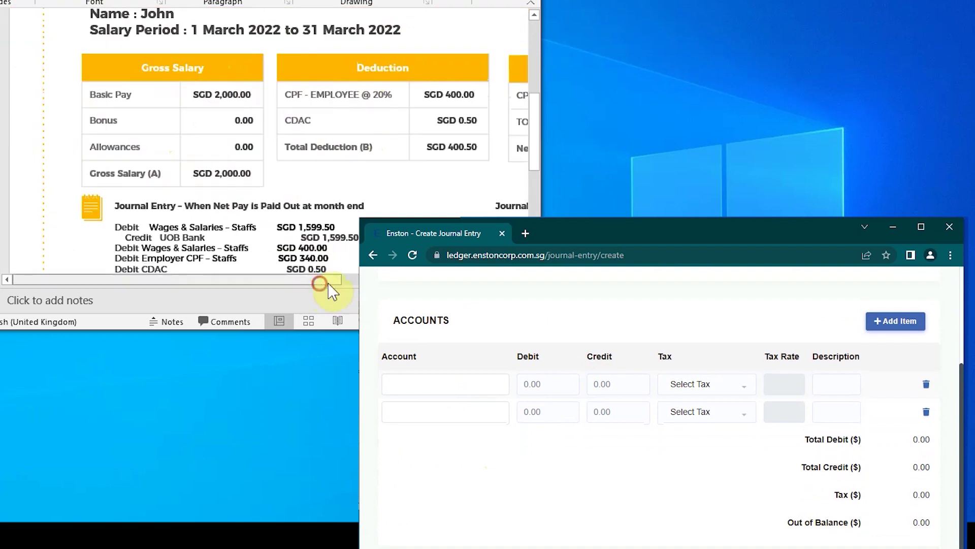
scroll(269, 142, right, 5)
scroll(269, 142, down, 2)
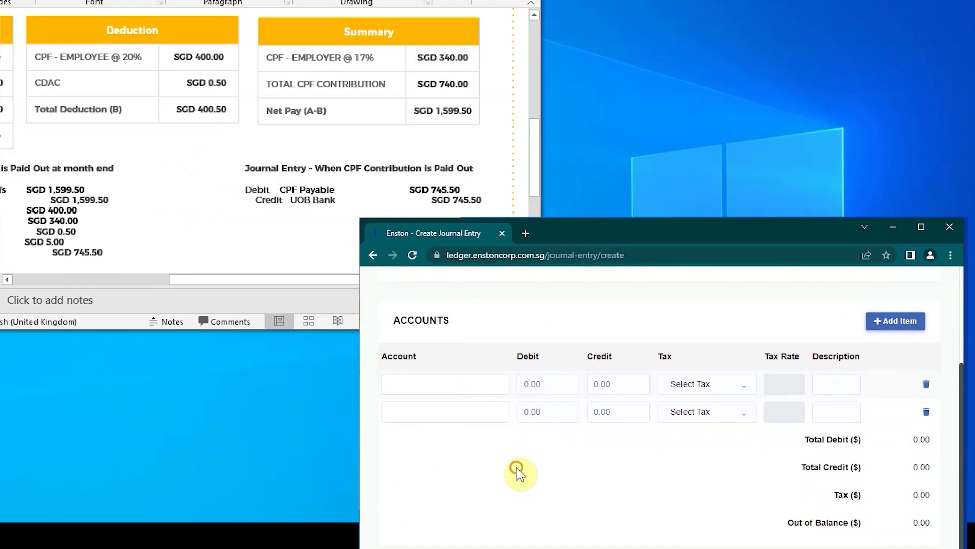
Debit CPF Payable 745.50 on the first line
click(446, 384)
text(cpf)
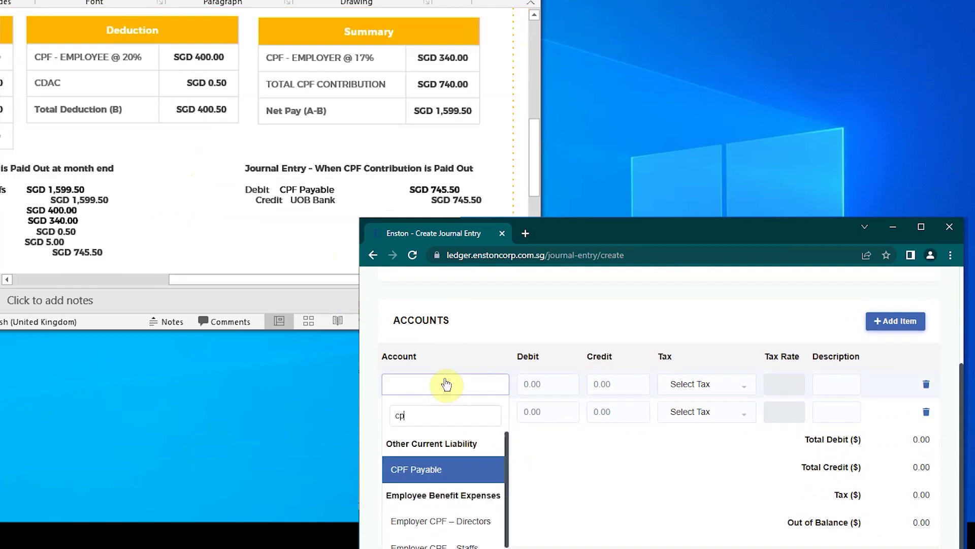
click(413, 469)
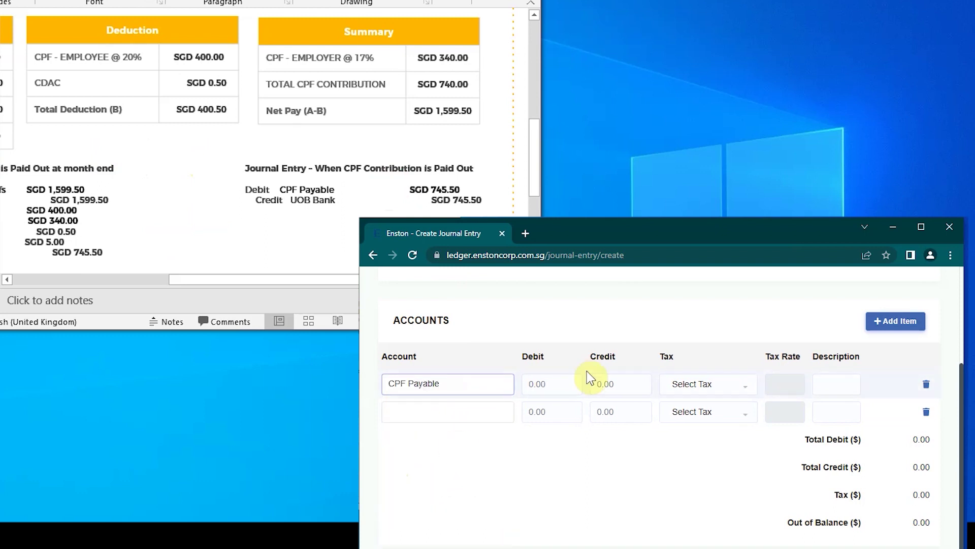
click(559, 382)
text(7)
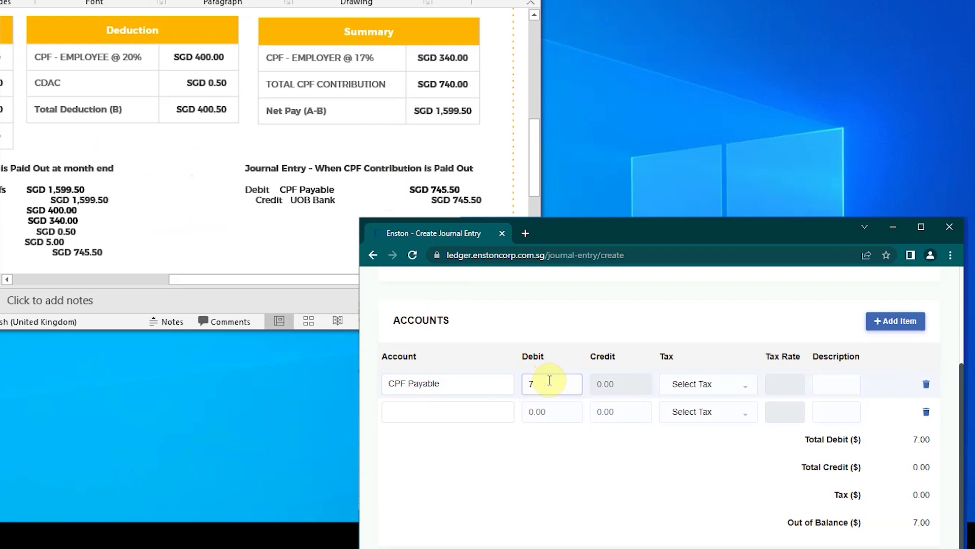
text(45.50)
click(559, 492)
Credit UOB Bank 745.50 on the second line
click(476, 414)
text(uob)
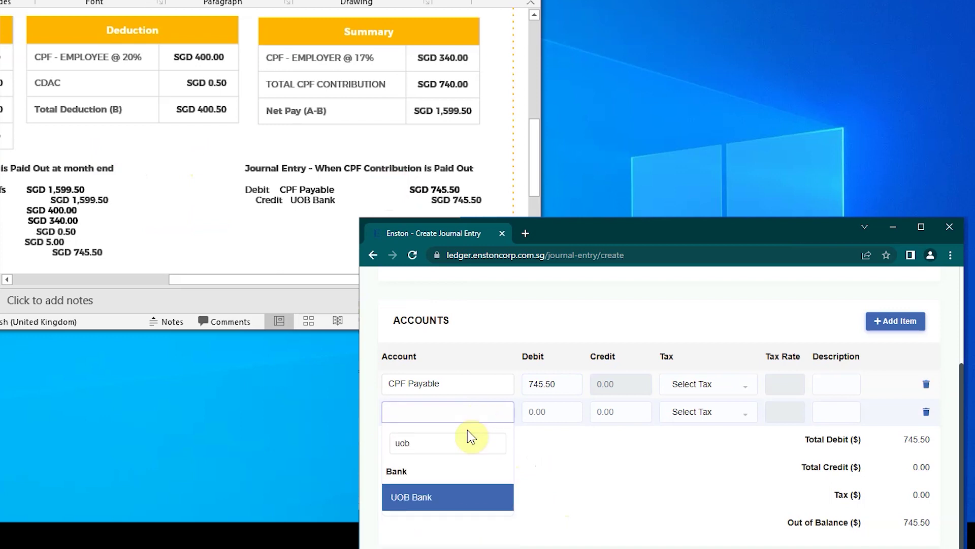
click(436, 496)
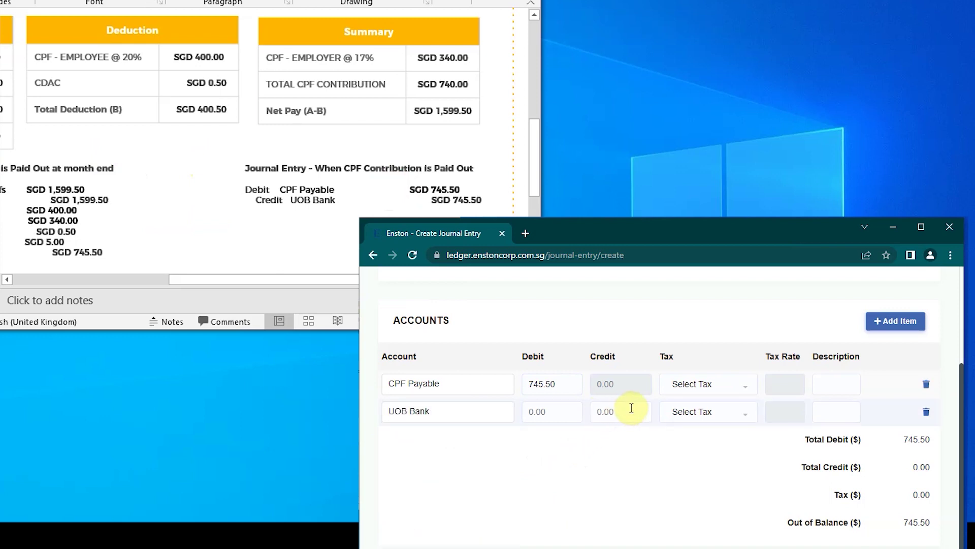
click(606, 409)
text(7)
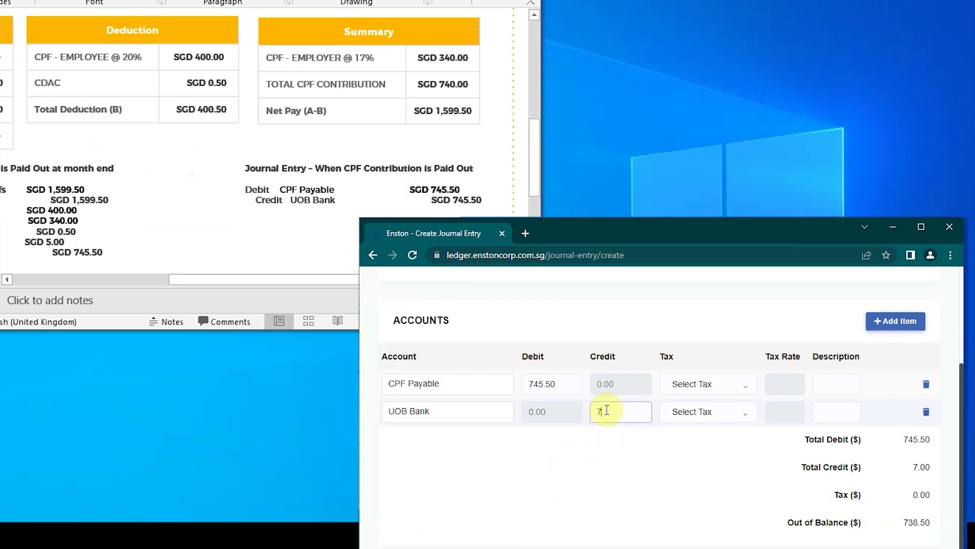
text(45.50)
click(612, 490)
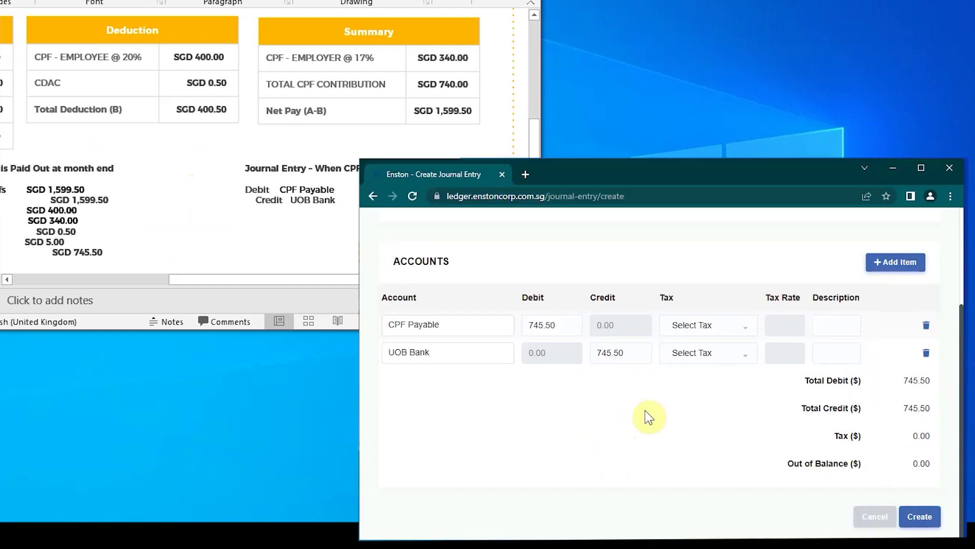
Save the entry as JN02/0004 and view the Balance Sheet with UOB Bank at -$2,345.00
click(935, 516)
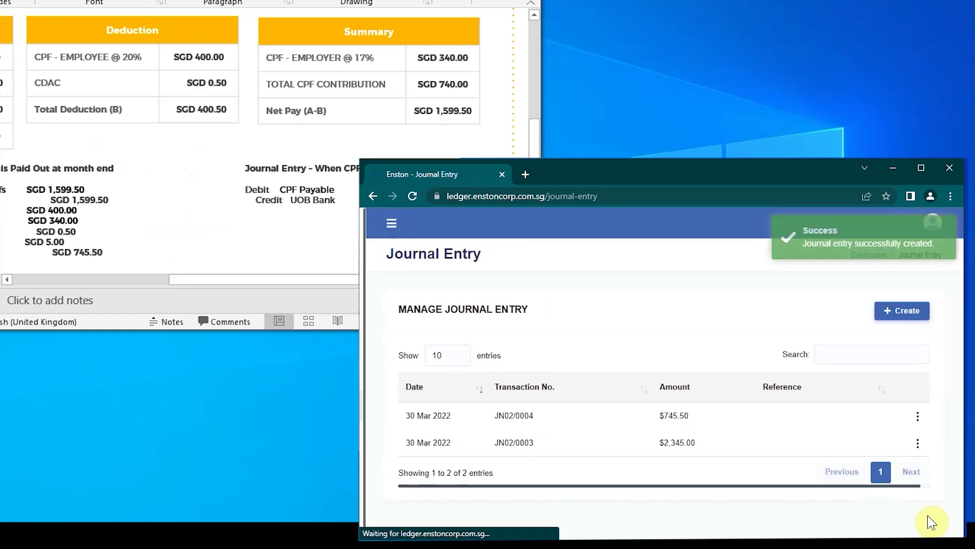
click(390, 281)
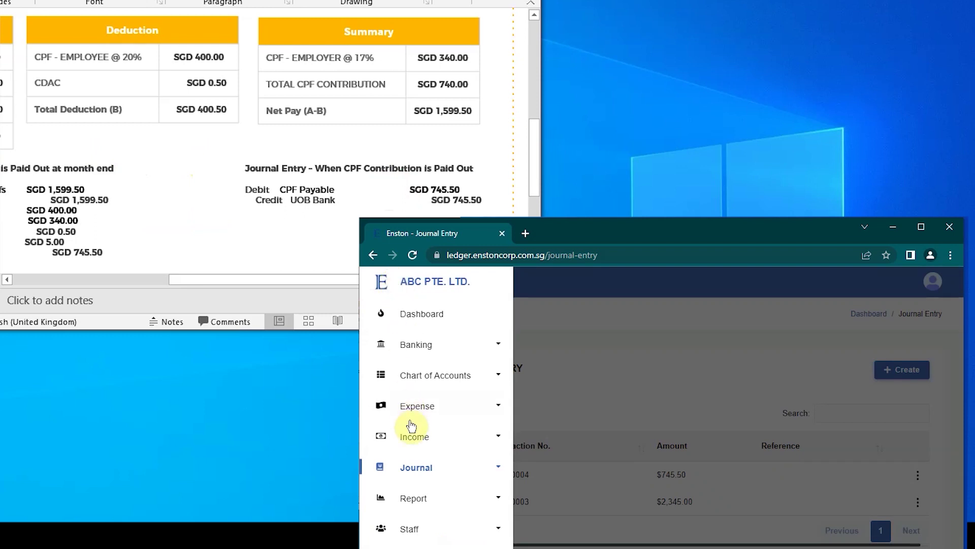
click(414, 510)
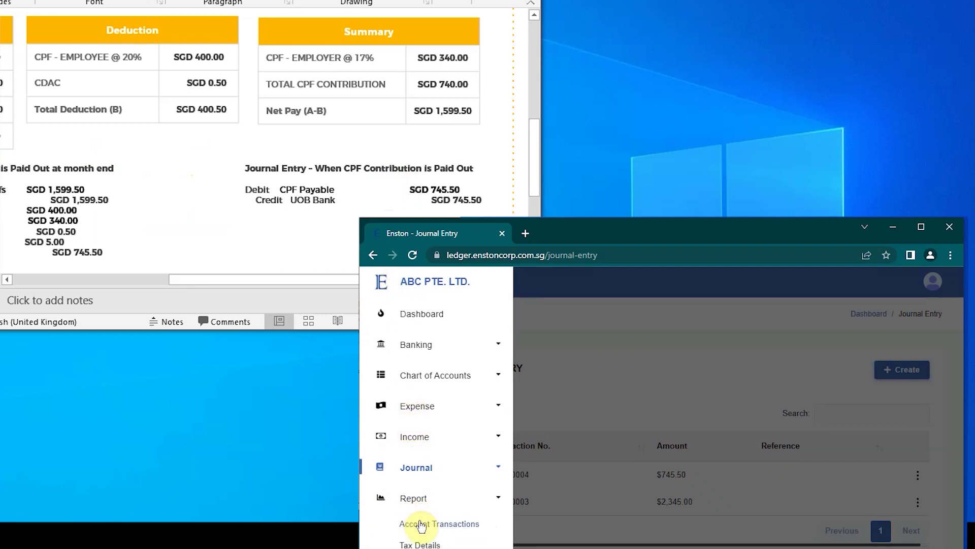
scroll(416, 512, down, 2)
click(427, 516)
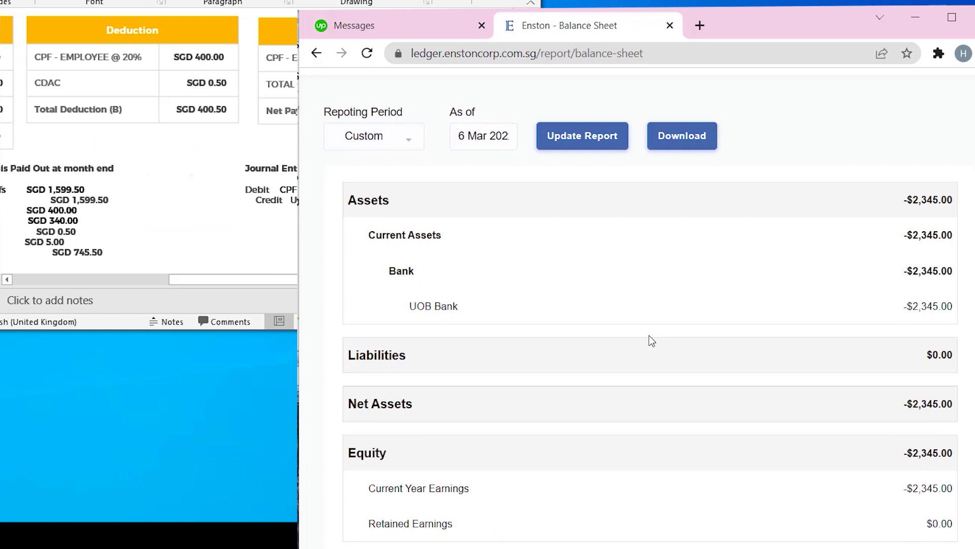
Note the UOB Bank balance, then review UOB Bank and CPF Payable in Account Transactions
scroll(651, 340, up, 2)
double_click(937, 380)
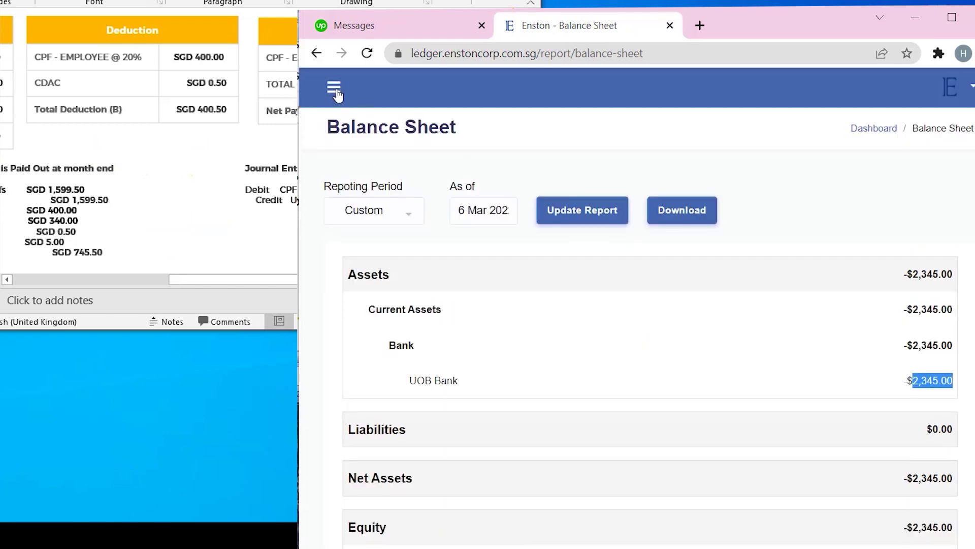
click(333, 88)
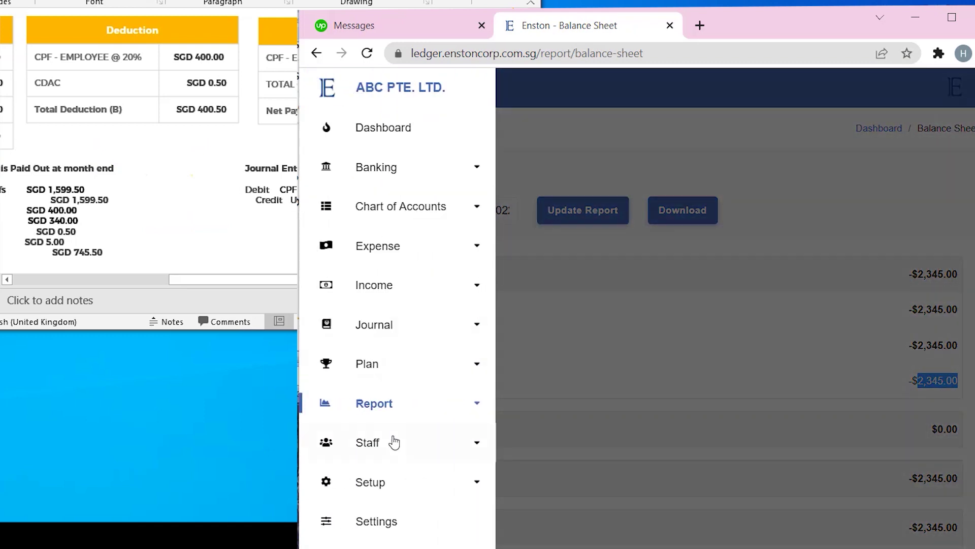
click(396, 404)
click(404, 437)
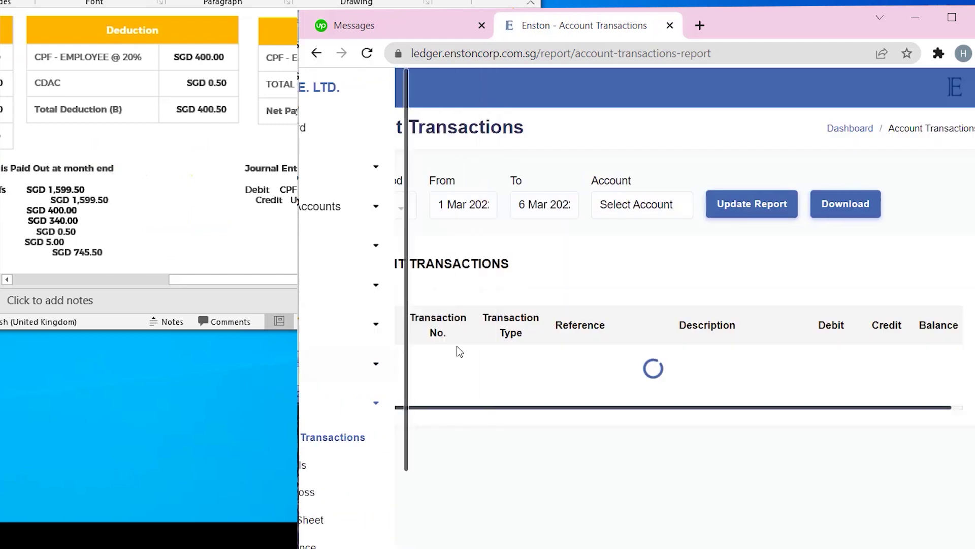
scroll(481, 326, down, 3)
scroll(481, 326, down, 1)
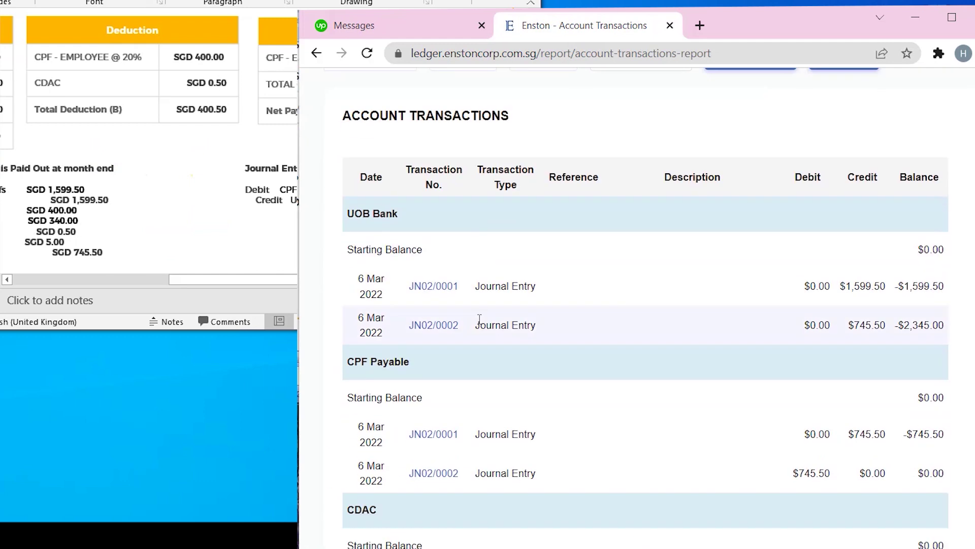
scroll(480, 319, down, 1)
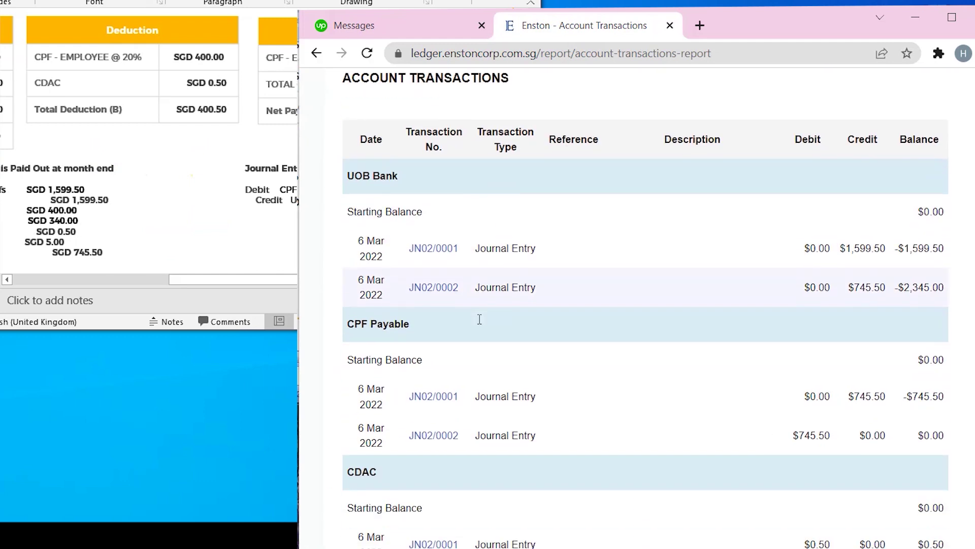